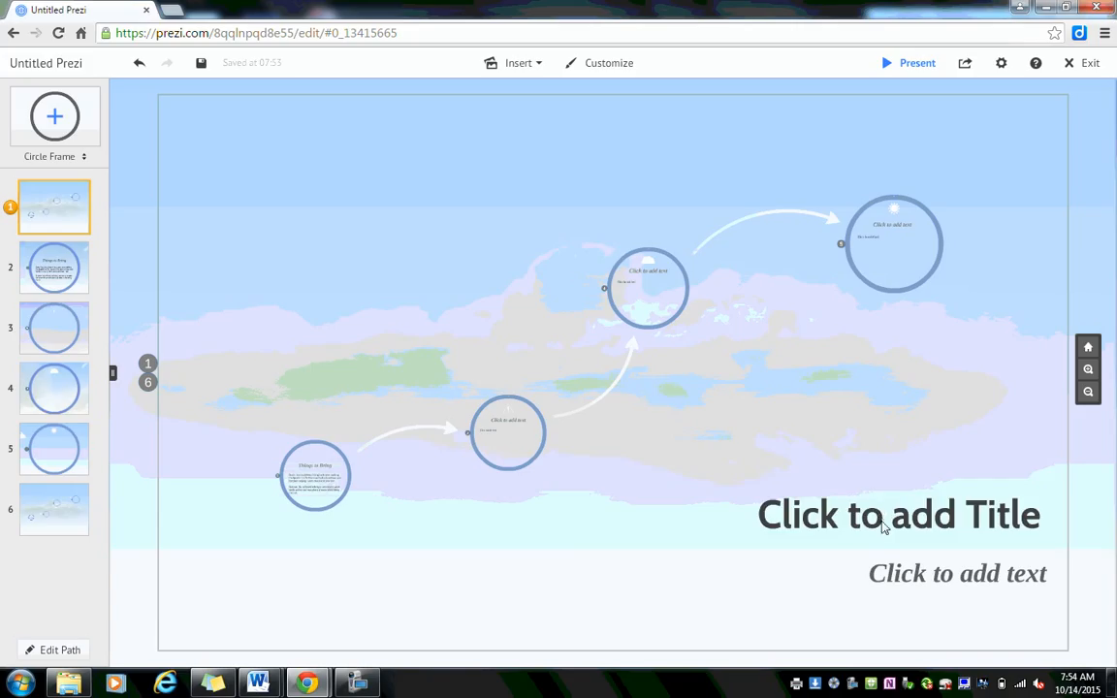
Enter "Appalachian Trail" as the title on the overview frame.
{"action": "left_click", "coordinate": [882, 529]}
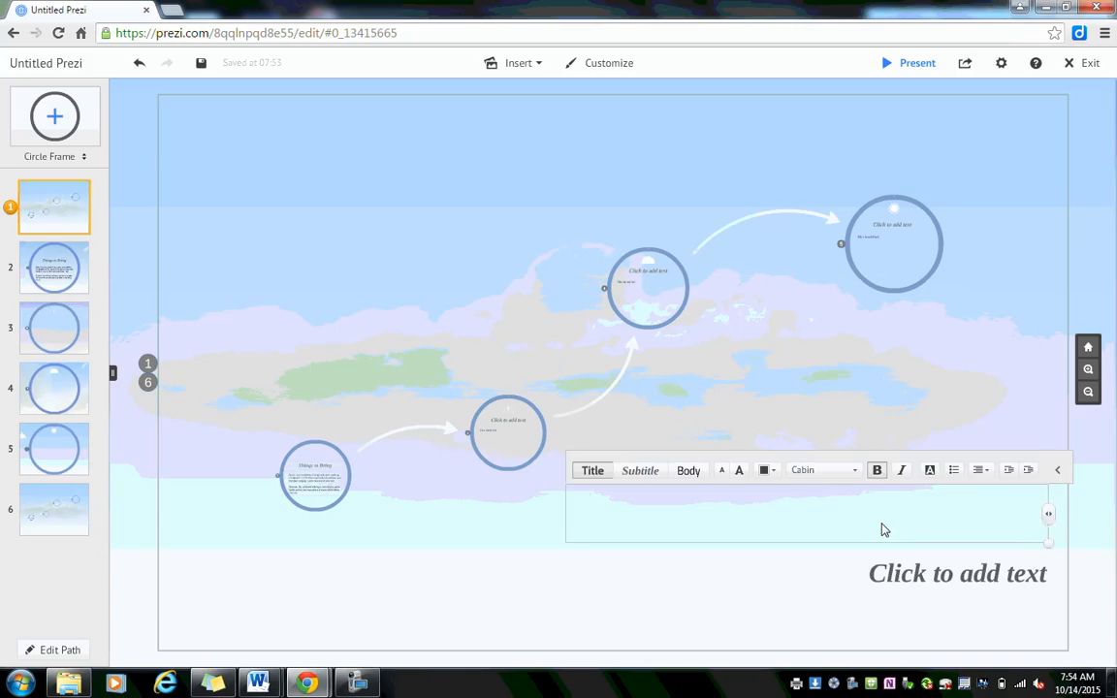
{"action": "type", "text": "Appa"}
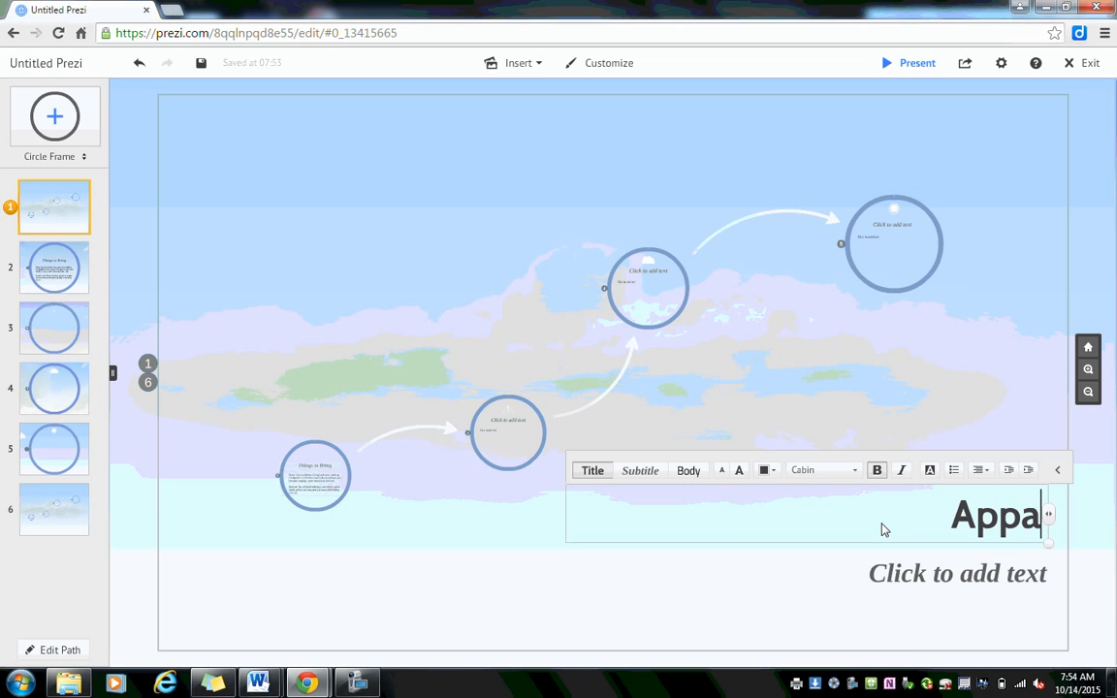
{"action": "type", "text": "lach"}
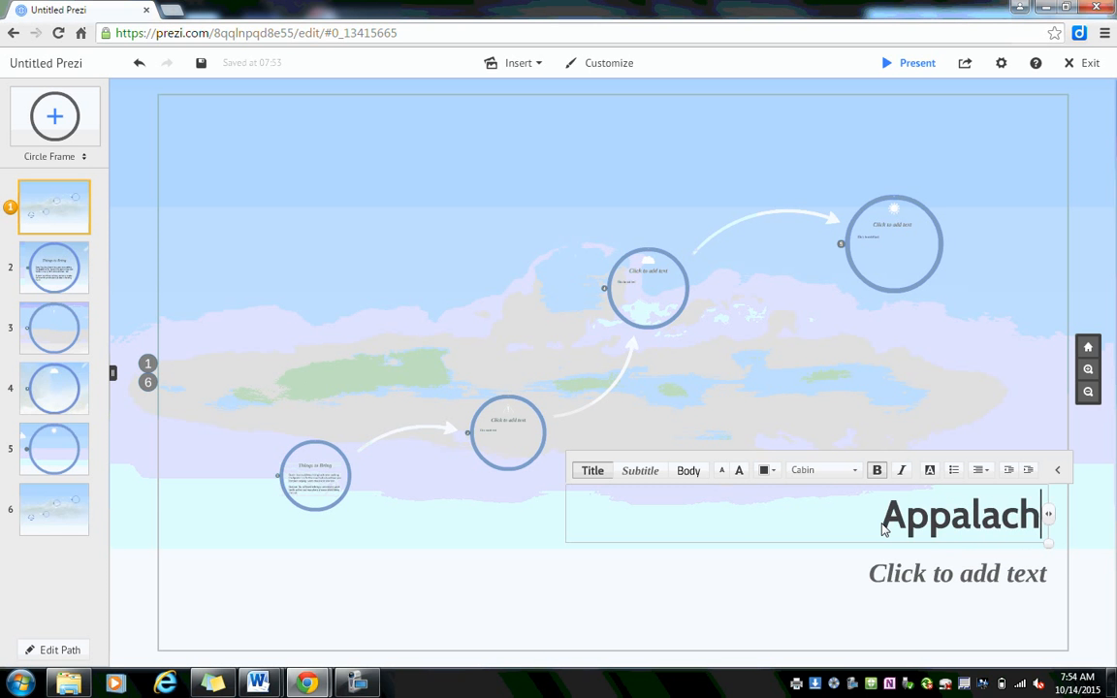
{"action": "type", "text": "ian Trail"}
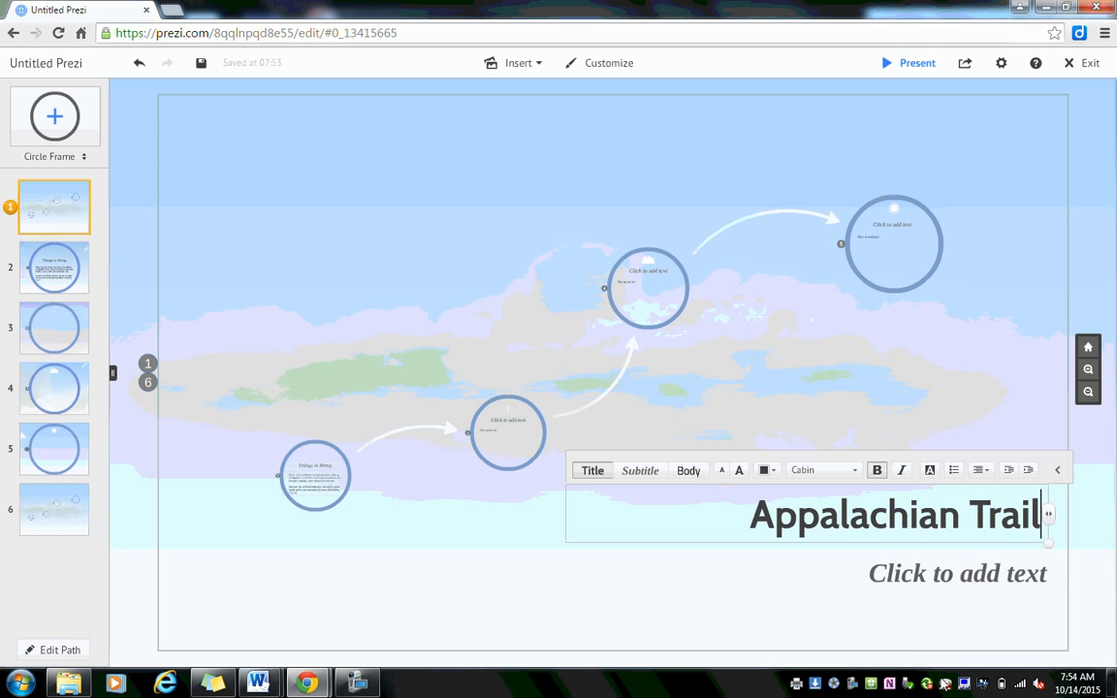
Fill in the subtitle below the title with "By:" followed by the author's name.
{"action": "left_click", "coordinate": [948, 579]}
{"action": "left_click", "coordinate": [948, 579]}
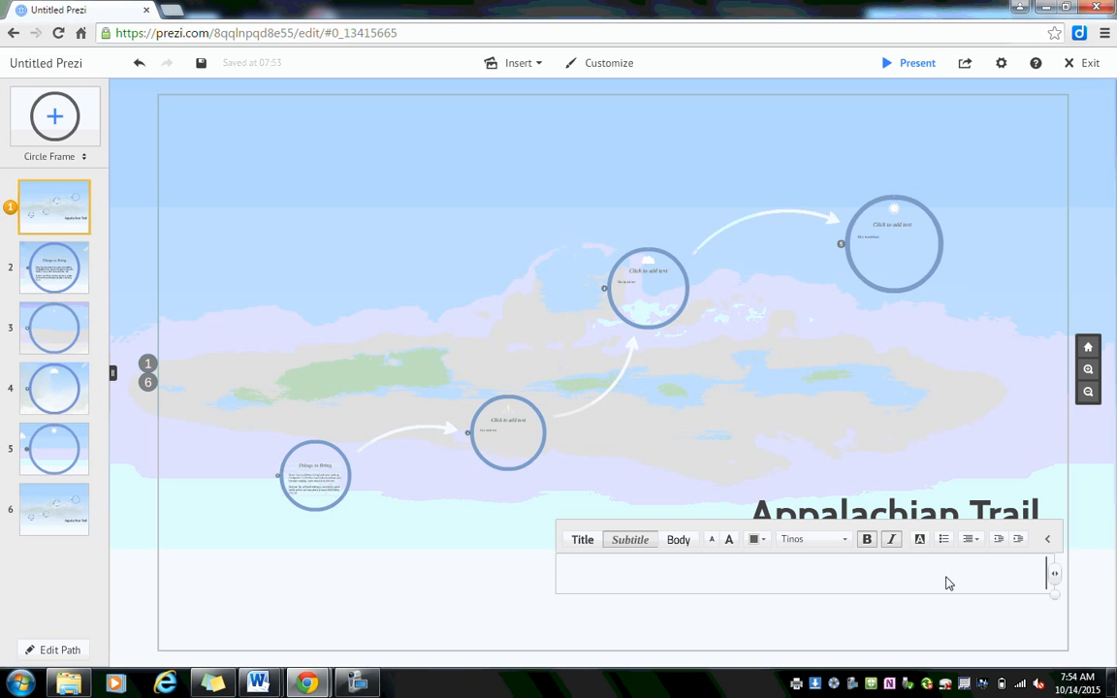
{"action": "type", "text": "By: Ms. Cannon"}
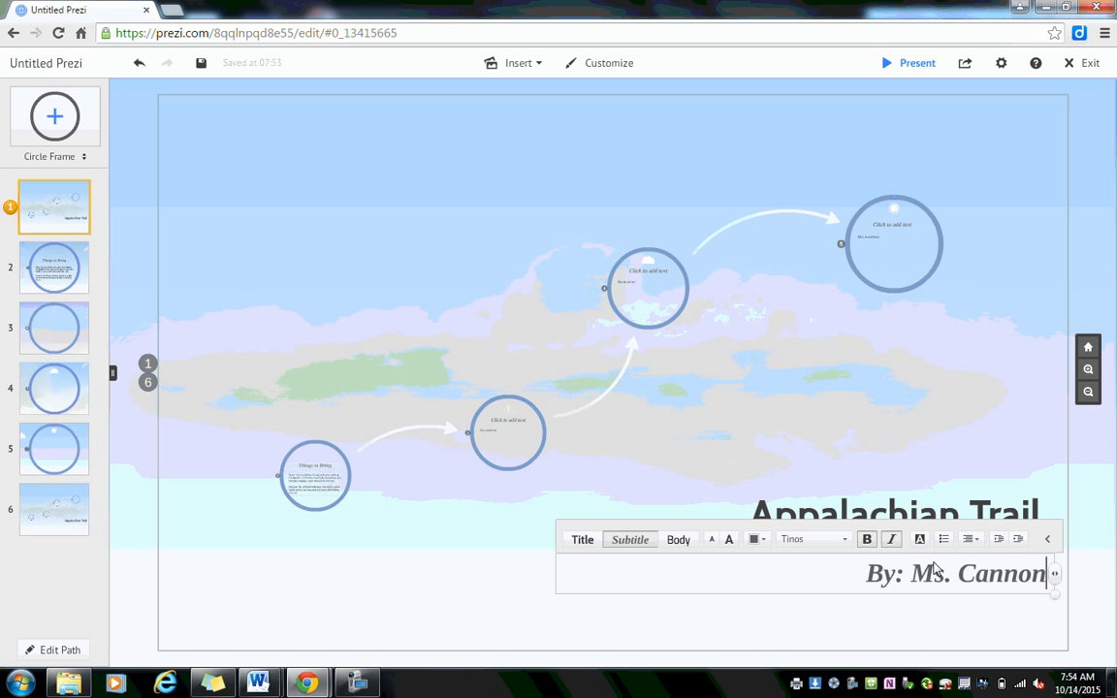
{"action": "left_click", "coordinate": [899, 386]}
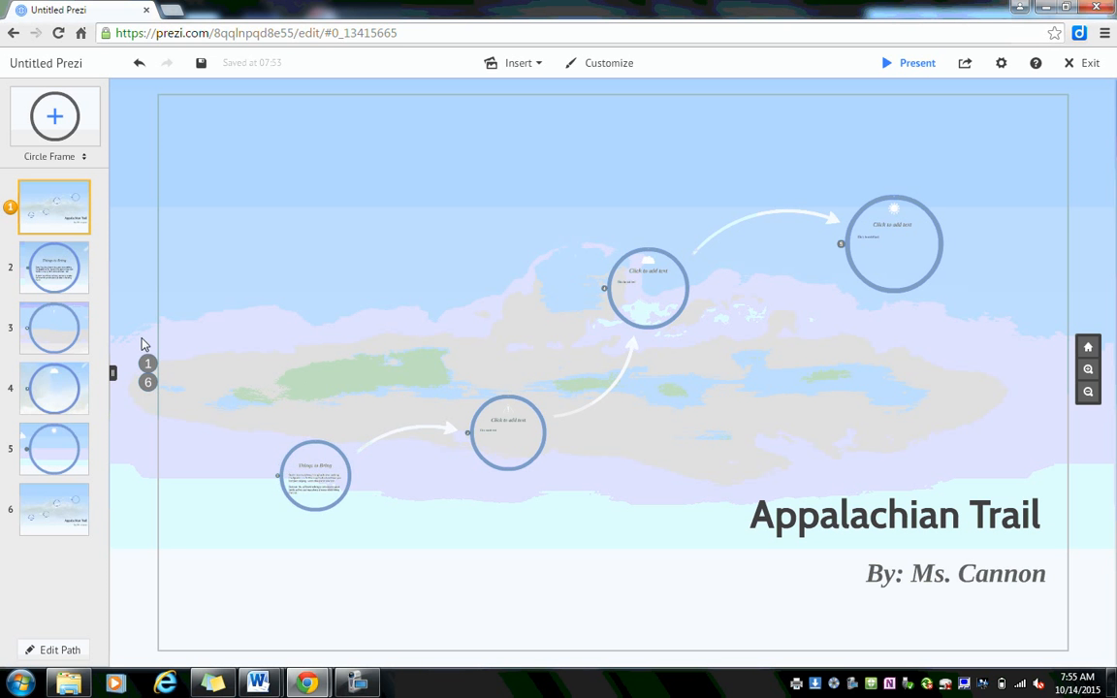
Go to the Things to Bring frame and search the symbols library for "boots".
{"action": "left_click", "coordinate": [70, 278]}
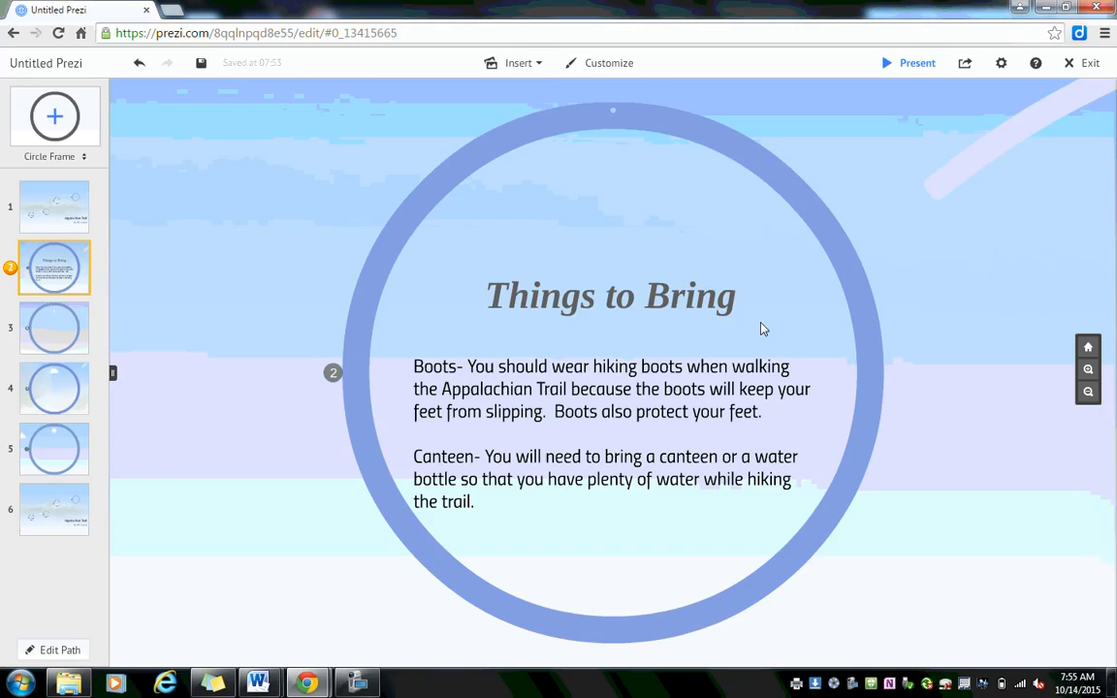
{"action": "left_click", "coordinate": [540, 69]}
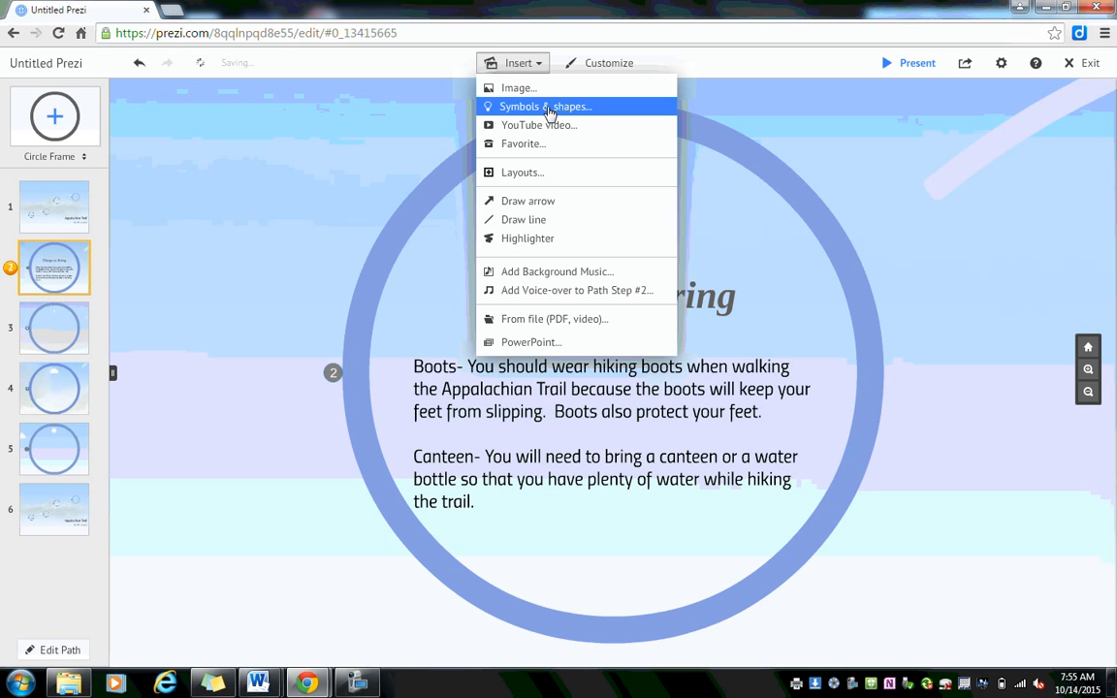
{"action": "left_click", "coordinate": [548, 109]}
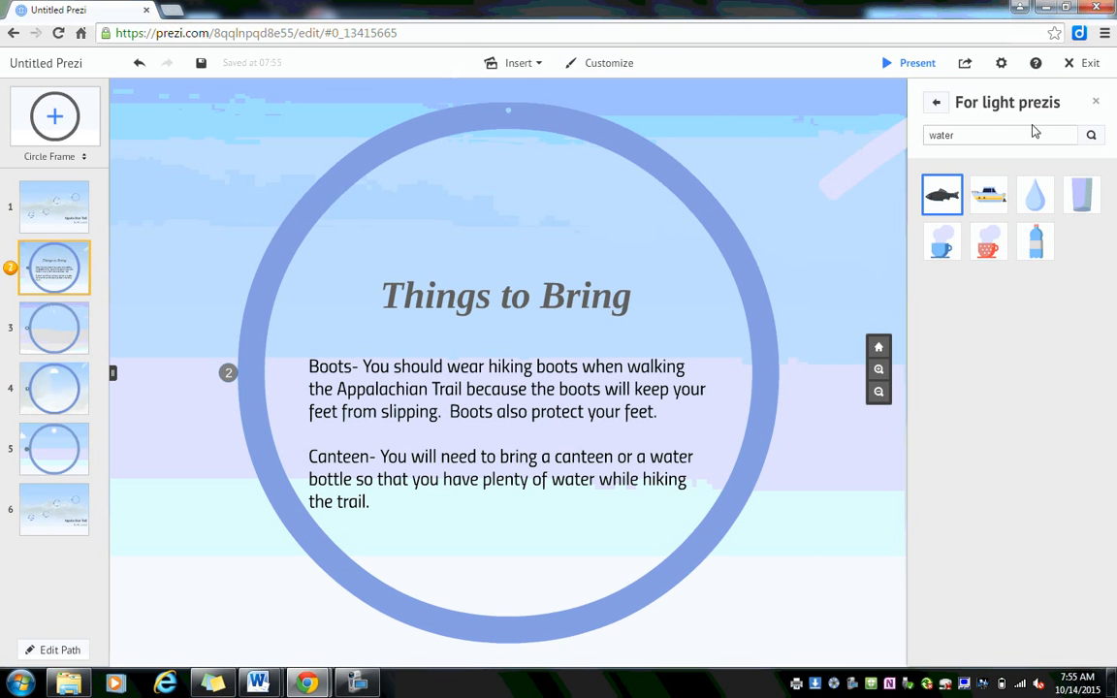
{"action": "left_click", "coordinate": [1010, 134]}
{"action": "key", "text": "BackSpace"}
{"action": "key", "text": "BackSpace"}
{"action": "key", "text": "BackSpace"}
{"action": "key", "text": "BackSpace"}
{"action": "key", "text": "BackSpace"}
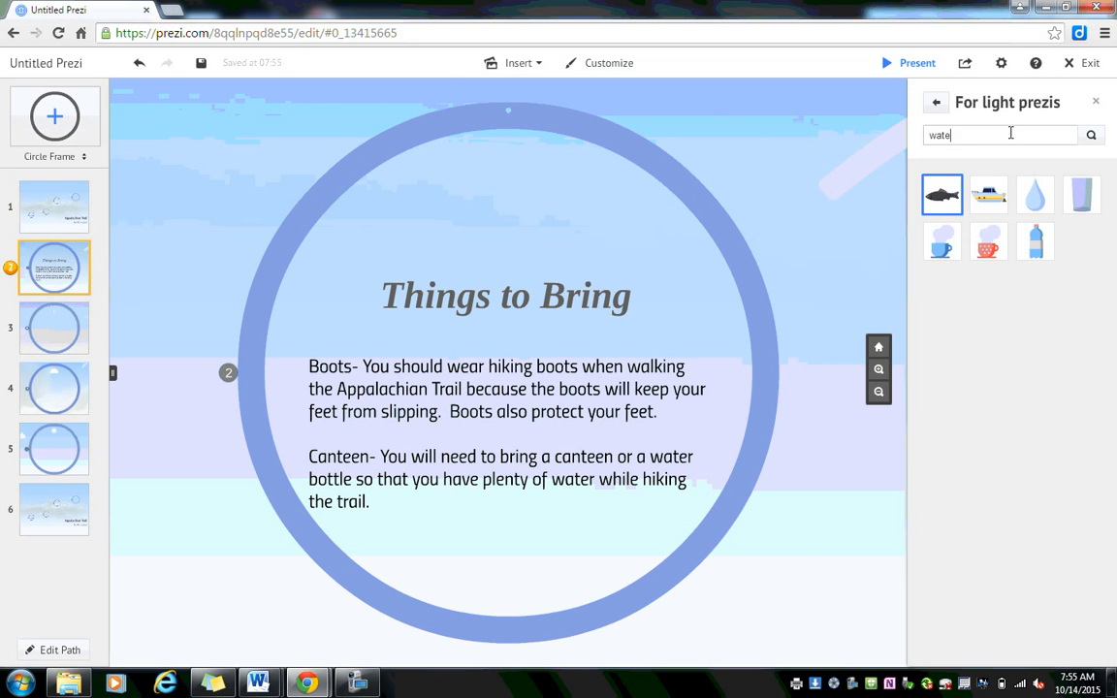
{"action": "type", "text": "b"}
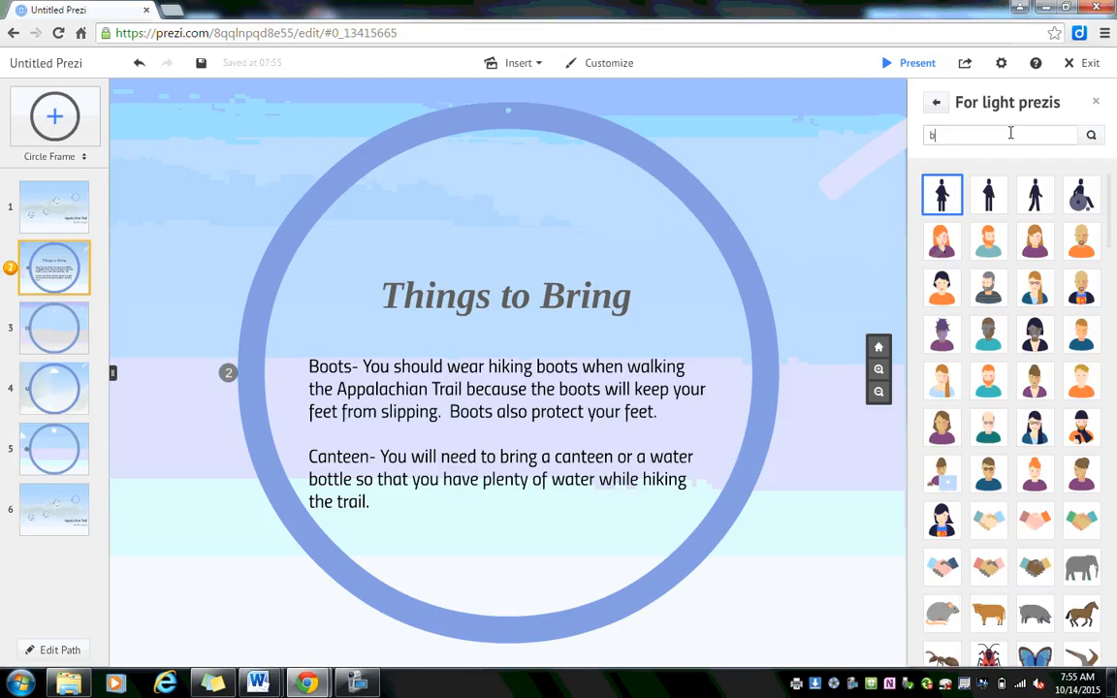
{"action": "type", "text": "oots"}
{"action": "key", "text": "Return"}
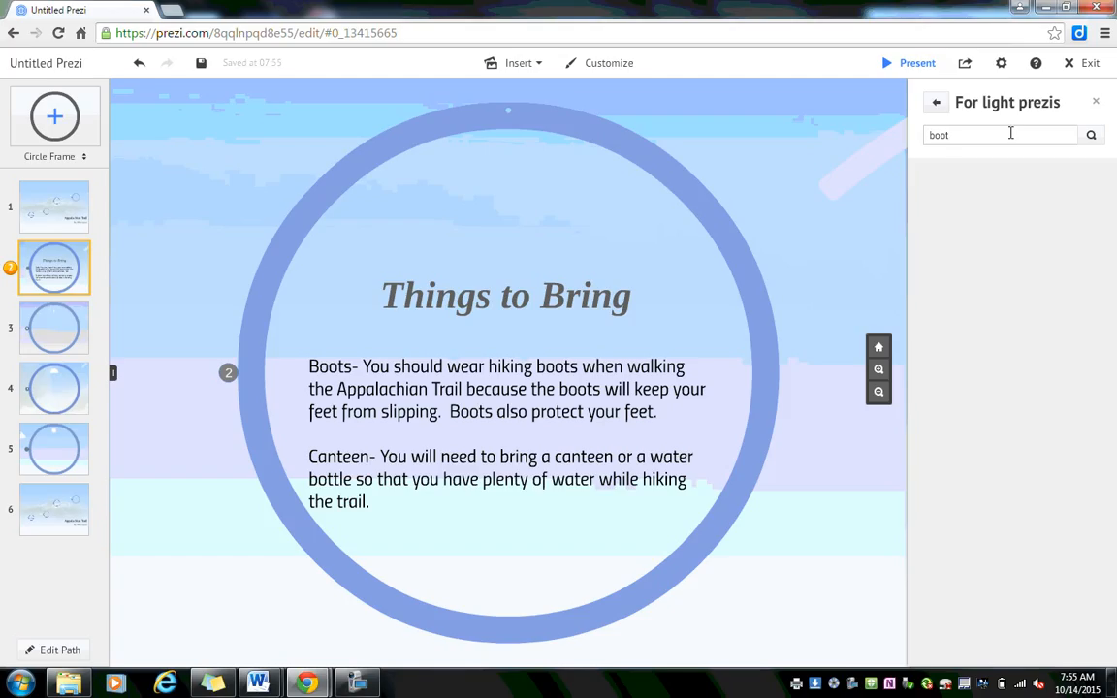
Search the symbols library for "shoe" instead, and clear the search term.
{"action": "key", "text": "BackSpace"}
{"action": "key", "text": "BackSpace"}
{"action": "key", "text": "BackSpace"}
{"action": "key", "text": "BackSpace"}
{"action": "type", "text": "shoe"}
{"action": "key", "text": "BackSpace"}
{"action": "key", "text": "BackSpace"}
{"action": "key", "text": "BackSpace"}
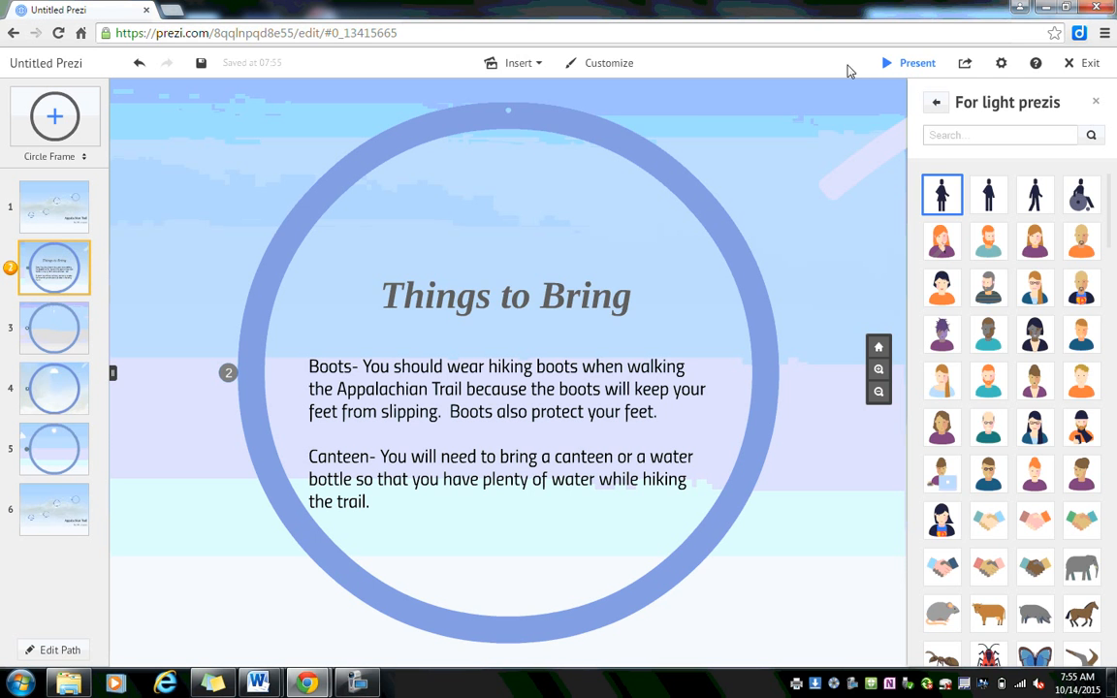
Search web images for "hiking boots" and add the dark blue boots picture on a white background to the Things to Bring frame.
{"action": "left_click", "coordinate": [531, 64]}
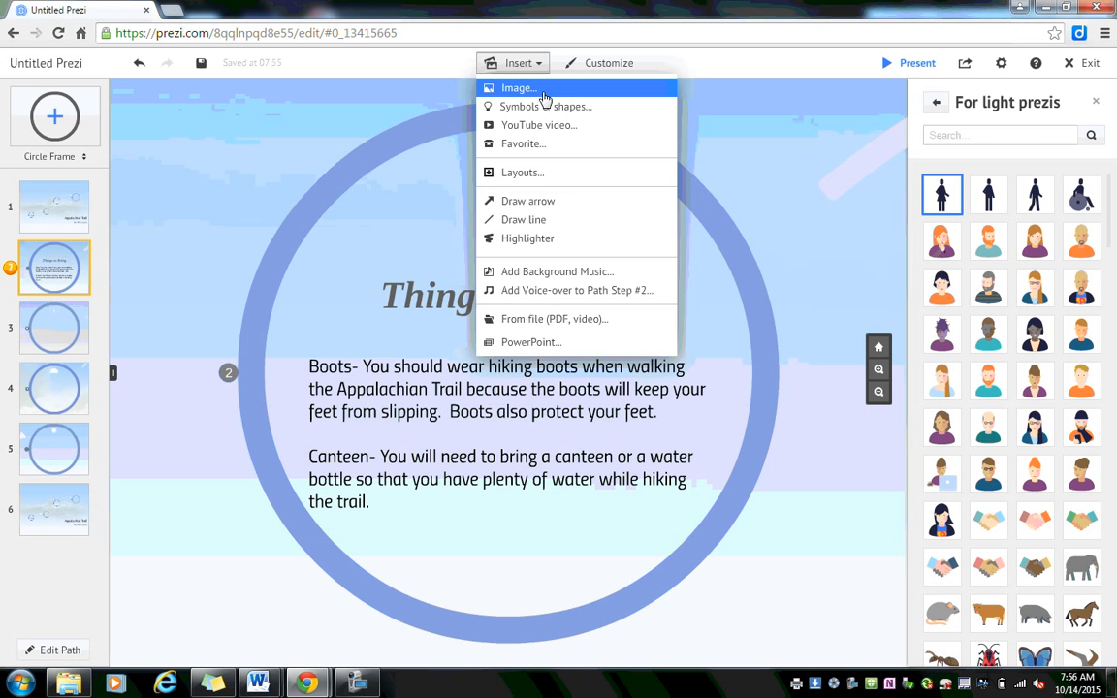
{"action": "left_click", "coordinate": [543, 88]}
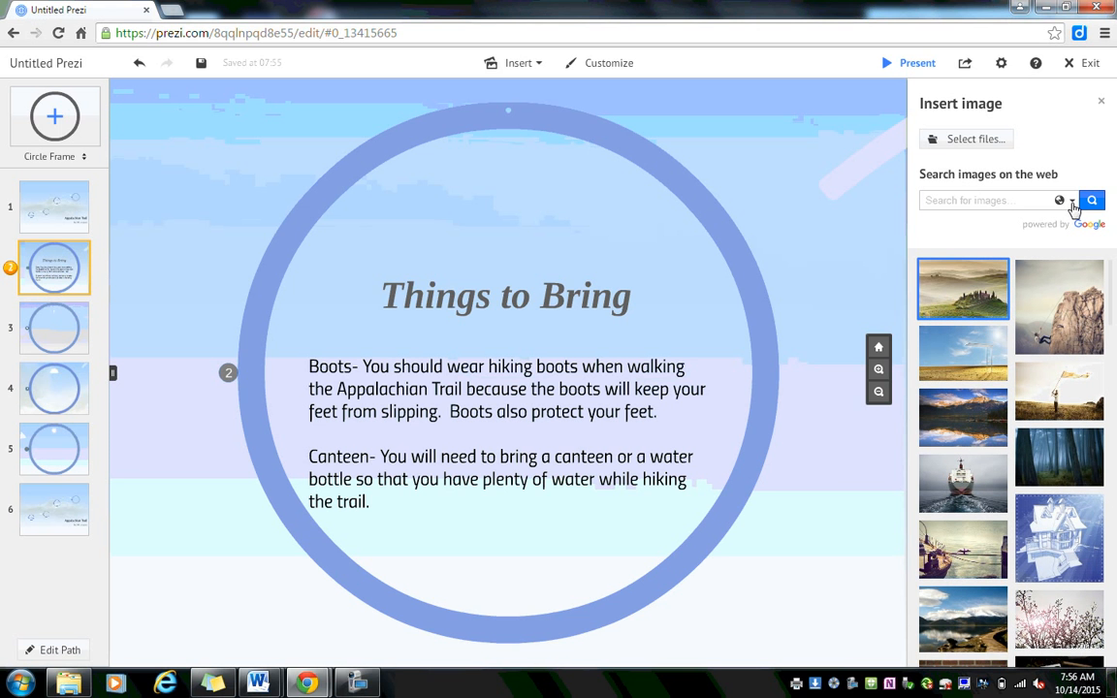
{"action": "left_click", "coordinate": [1073, 203]}
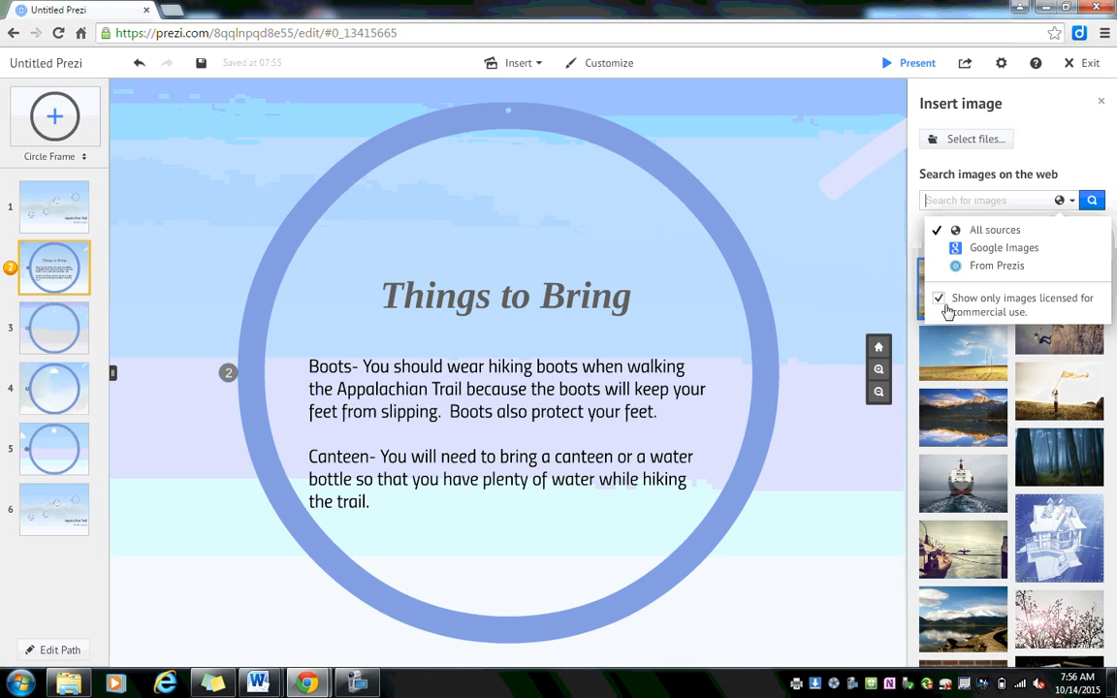
{"action": "left_click", "coordinate": [894, 260]}
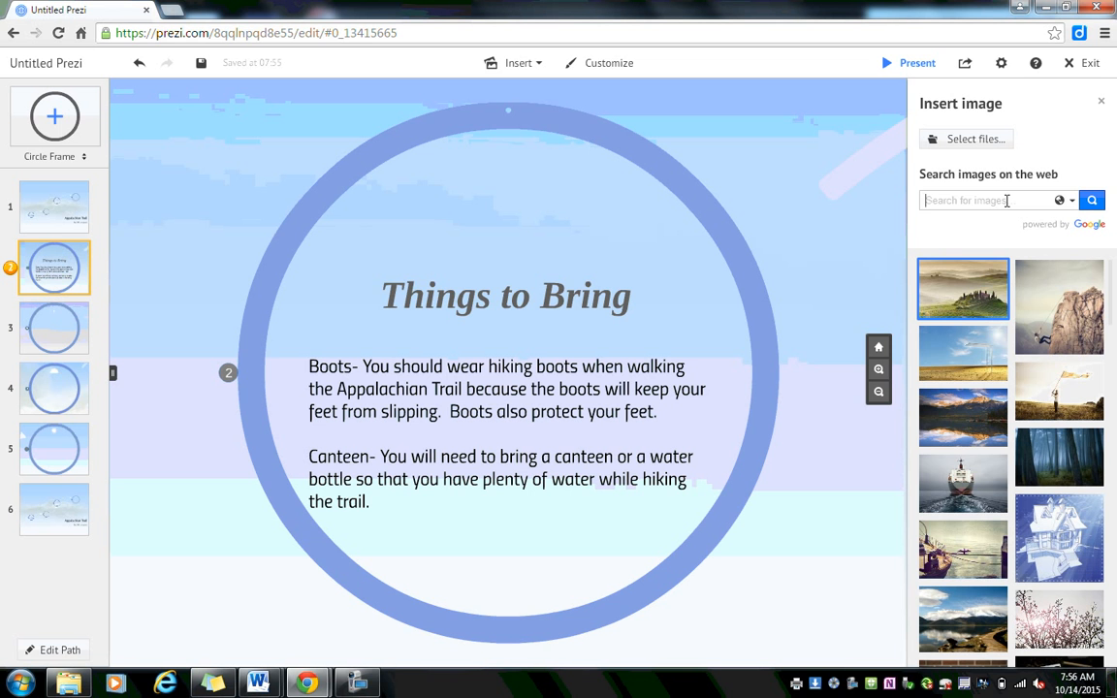
{"action": "type", "text": "hiking boots"}
{"action": "key", "text": "Return"}
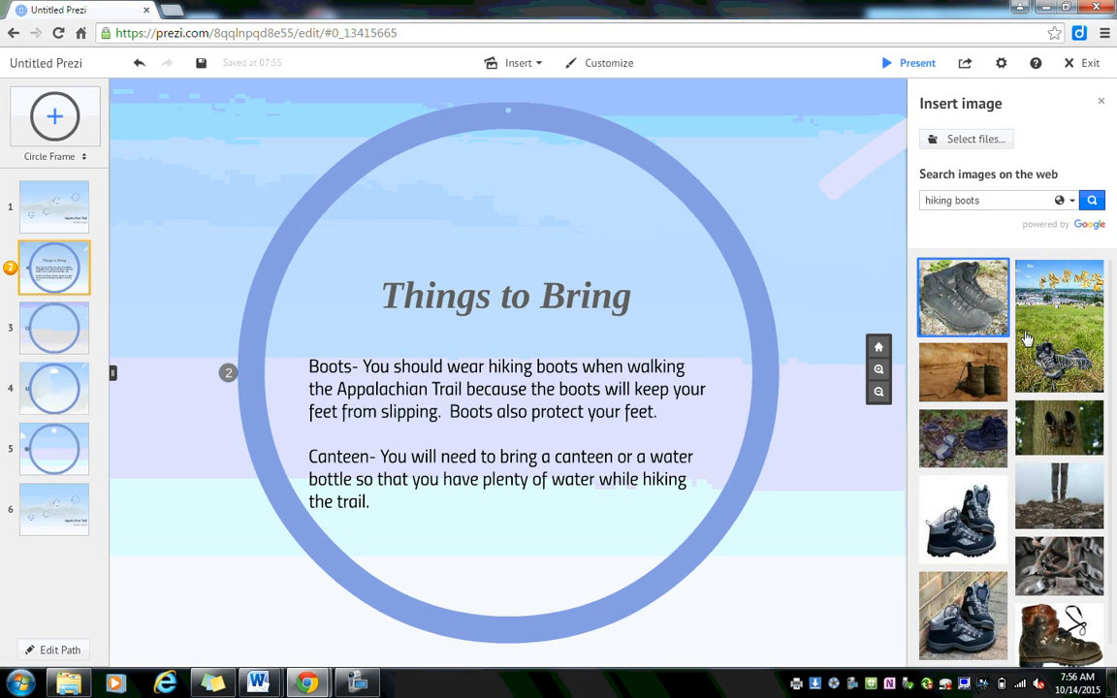
{"action": "left_click", "coordinate": [970, 521]}
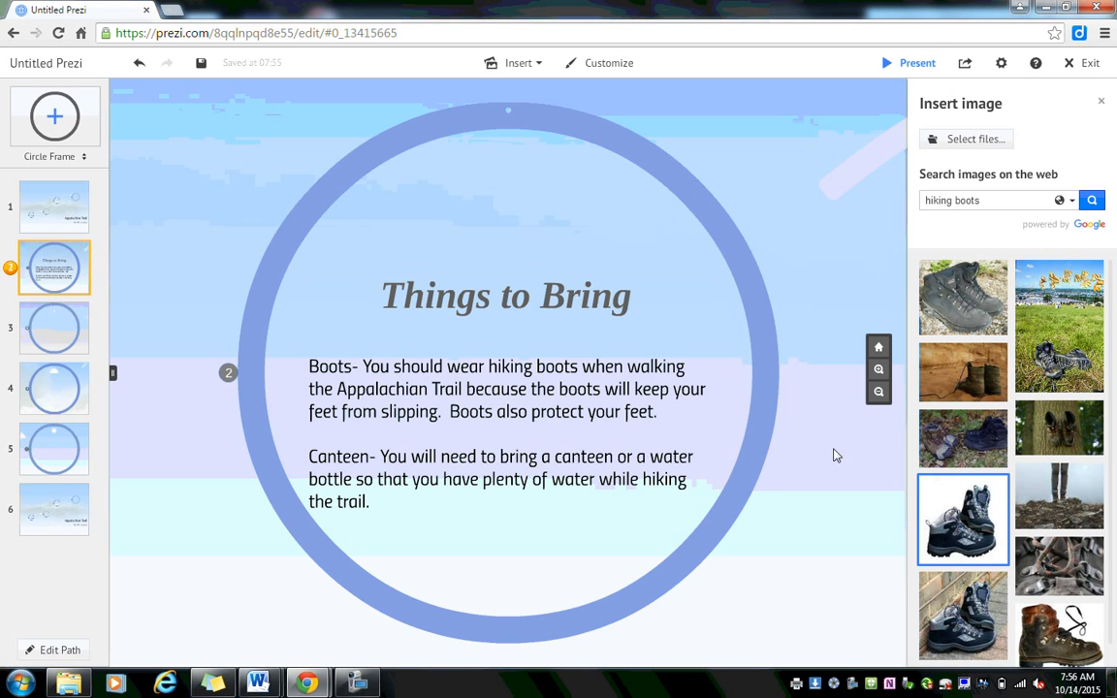
{"action": "left_click_drag", "start_coordinate": [969, 543], "coordinate": [620, 579]}
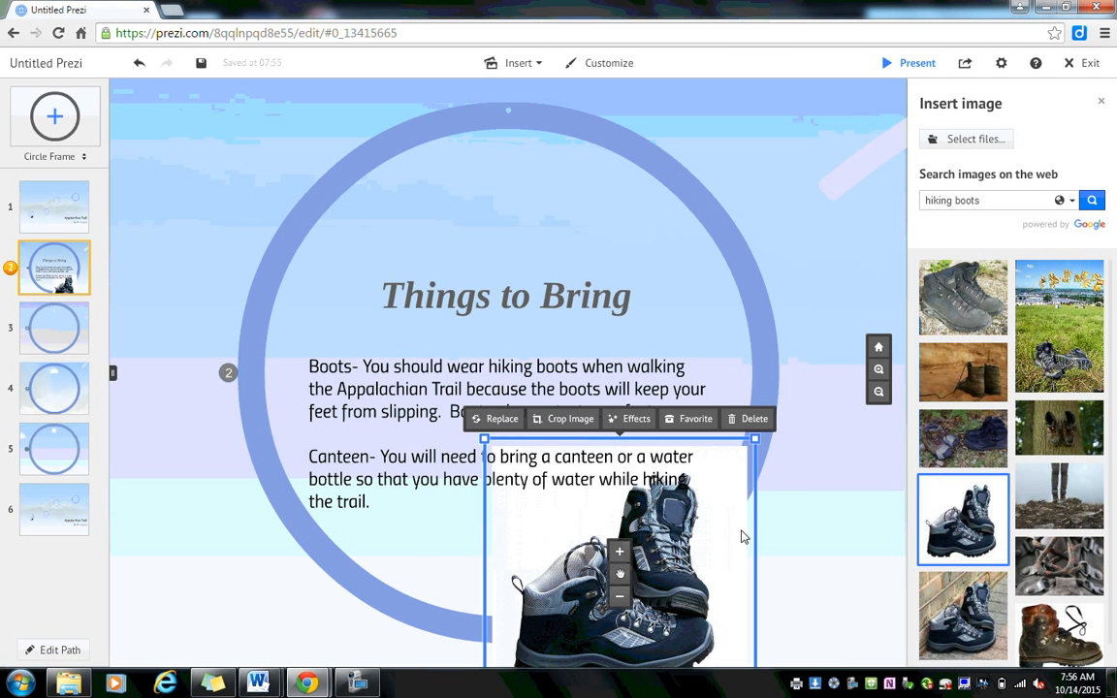
Shrink the boots picture and place it on the circle's upper-left edge beside the heading, then close the image search.
{"action": "left_click_drag", "start_coordinate": [741, 535], "coordinate": [797, 328]}
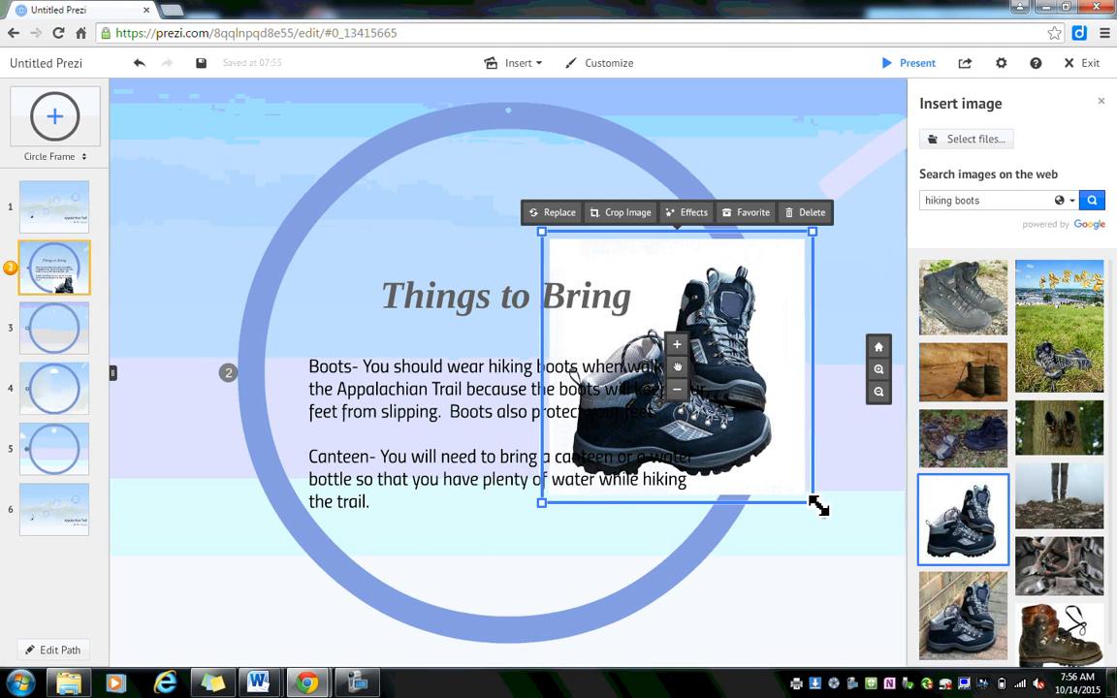
{"action": "left_click_drag", "start_coordinate": [814, 501], "coordinate": [770, 439]}
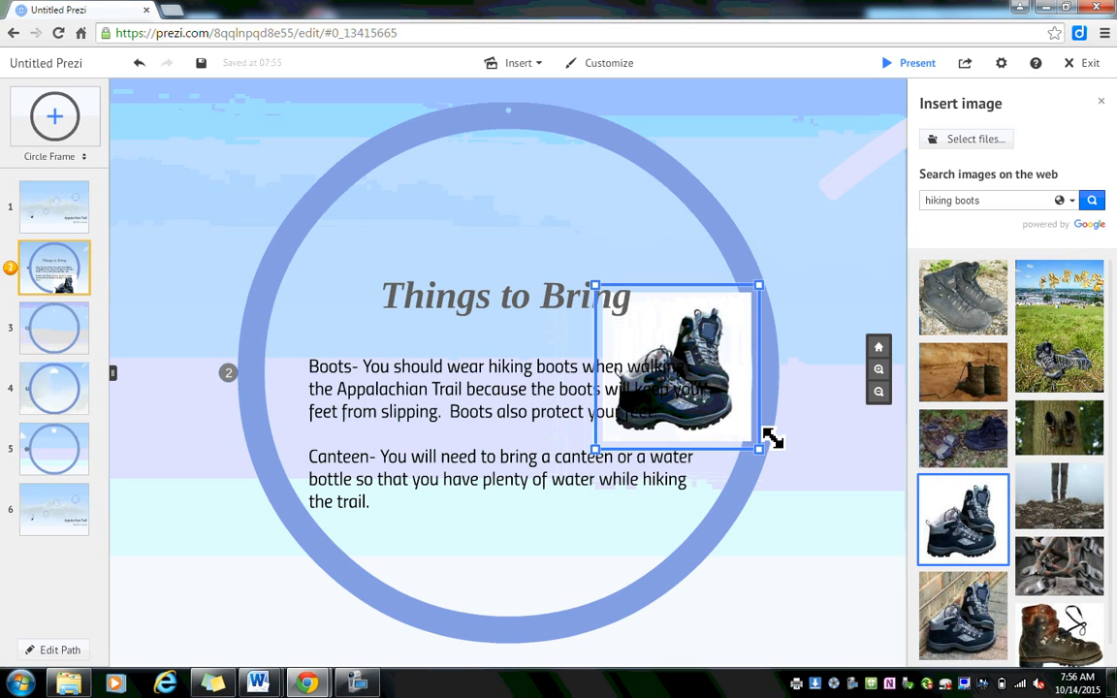
{"action": "left_click_drag", "start_coordinate": [739, 334], "coordinate": [342, 199]}
{"action": "left_click", "coordinate": [618, 180]}
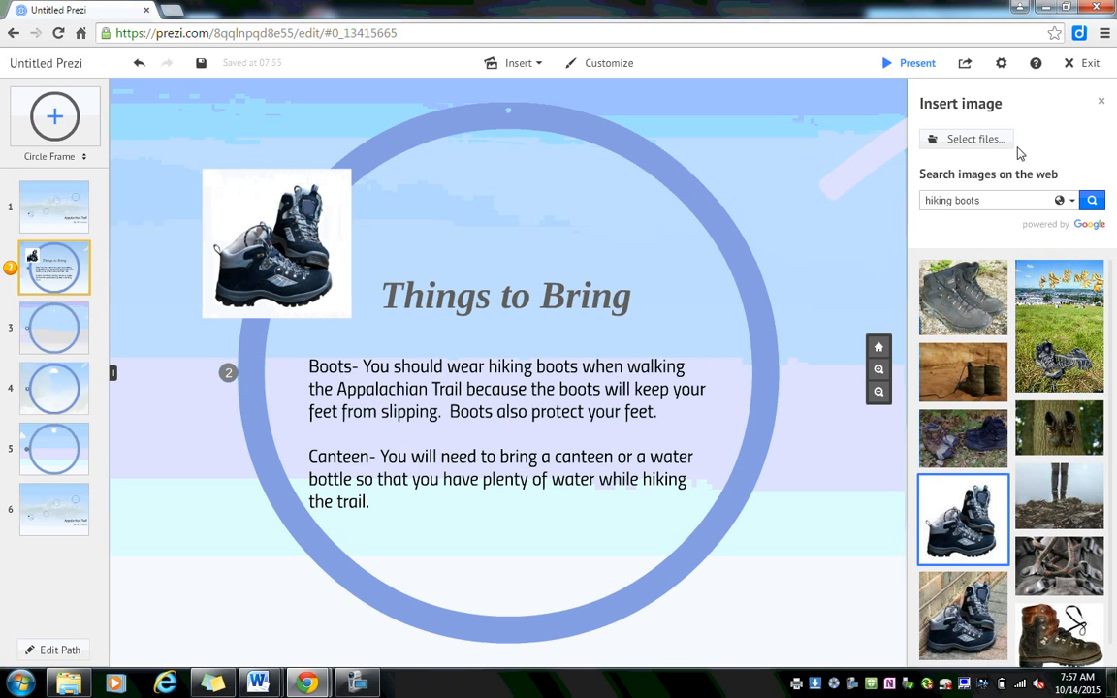
{"action": "left_click", "coordinate": [1103, 104]}
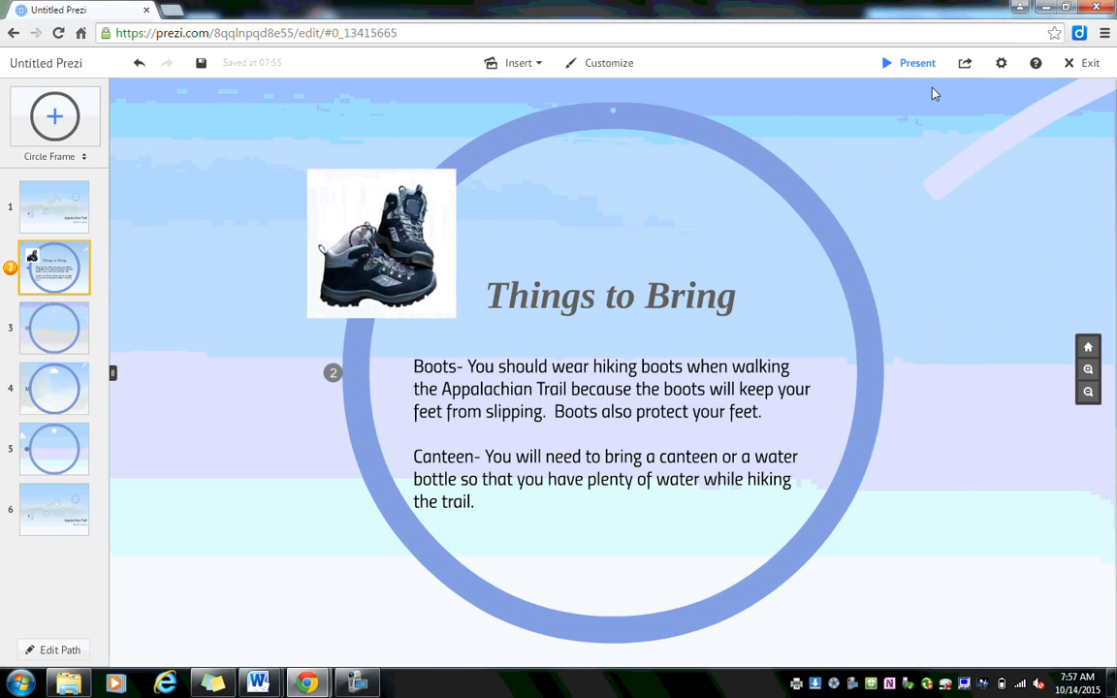
Search the symbols library for "canteen".
{"action": "left_click", "coordinate": [523, 64]}
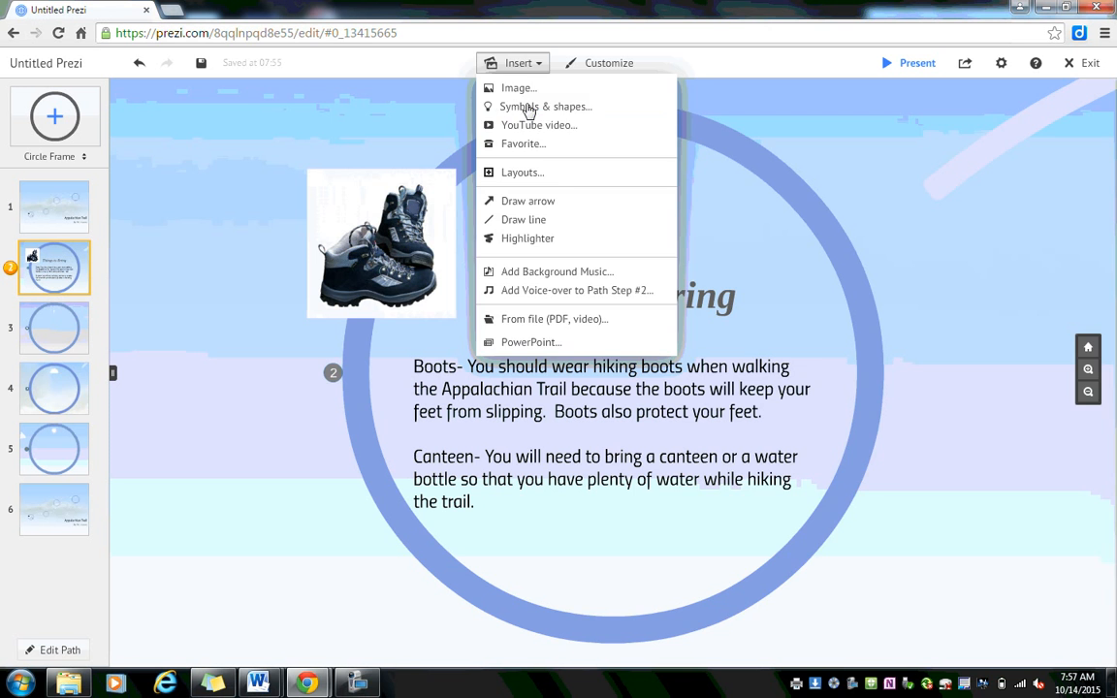
{"action": "left_click", "coordinate": [524, 109]}
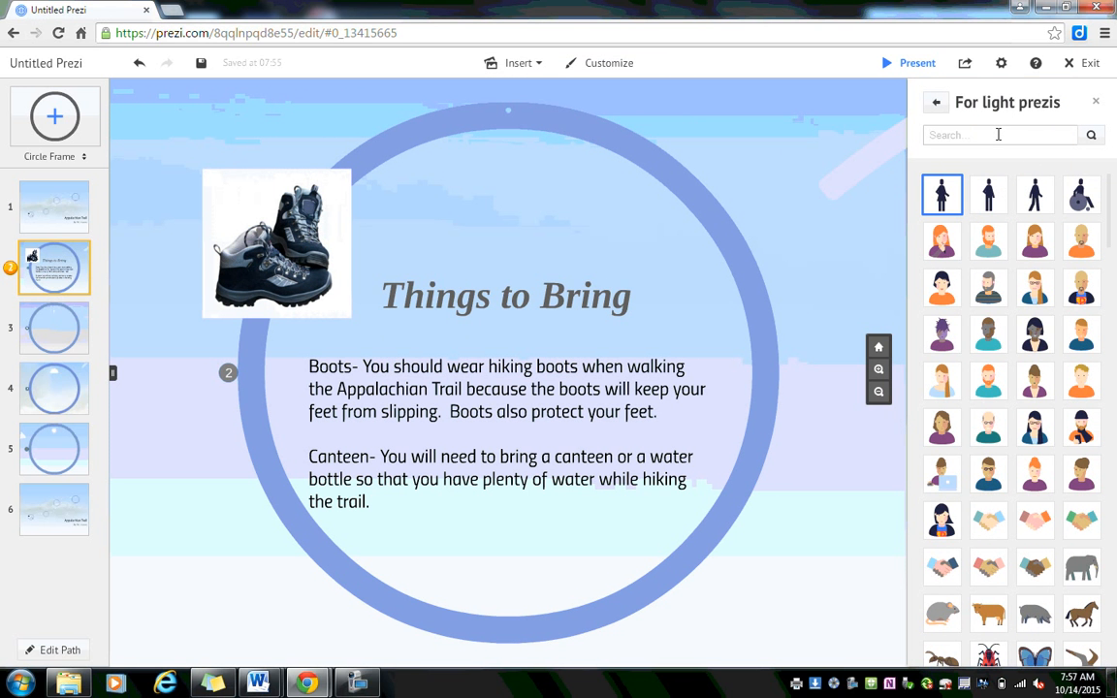
{"action": "left_click", "coordinate": [998, 135]}
{"action": "type", "text": "canteen"}
{"action": "key", "text": "Return"}
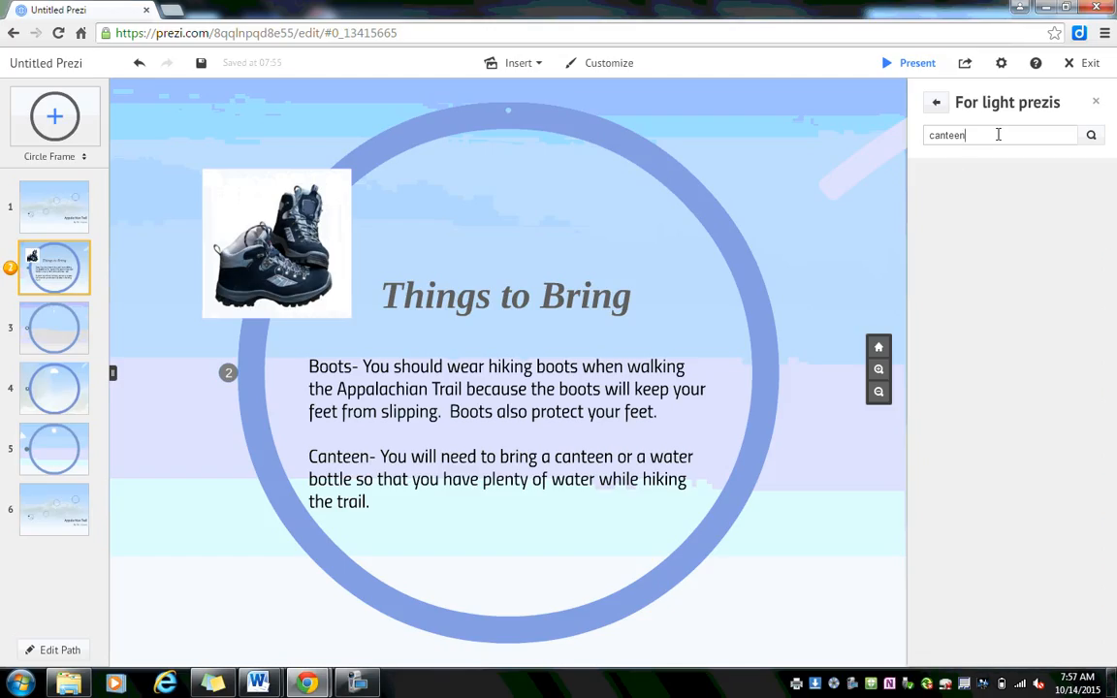
Replace the symbol search term with "water" and look through the matching symbols.
{"action": "key", "text": "BackSpace"}
{"action": "key", "text": "BackSpace"}
{"action": "key", "text": "BackSpace"}
{"action": "key", "text": "BackSpace"}
{"action": "key", "text": "BackSpace"}
{"action": "key", "text": "BackSpace"}
{"action": "key", "text": "BackSpace"}
{"action": "type", "text": "water"}
{"action": "key", "text": "Return"}
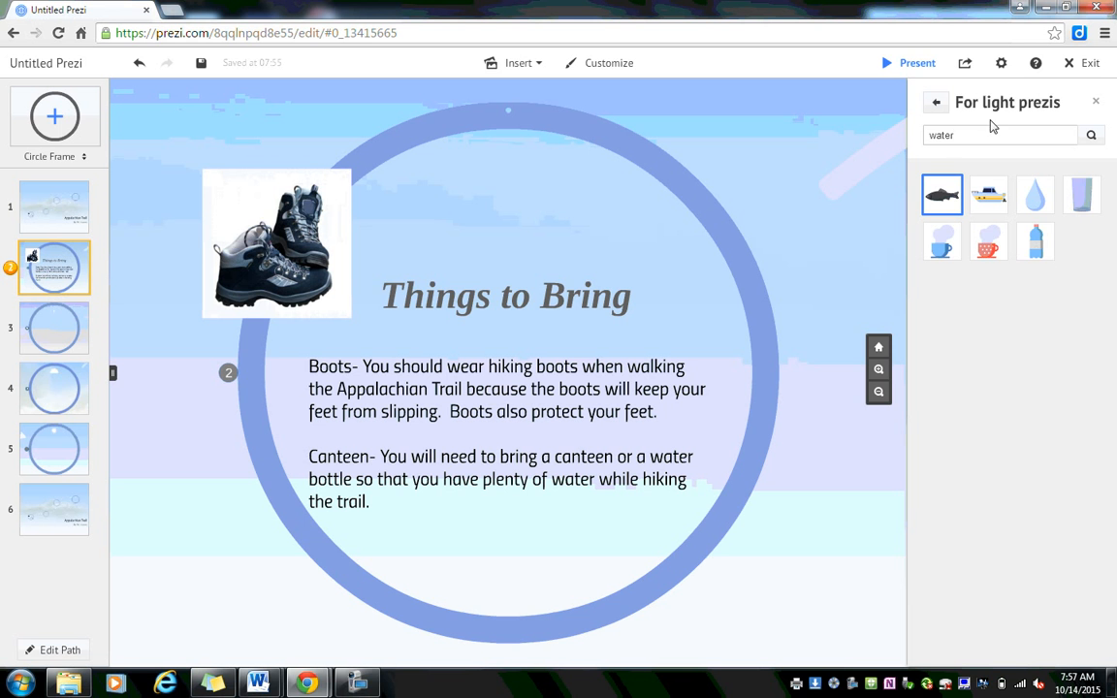
Search the symbols for "bottle" and add the water bottle symbol above the Things to Bring heading.
{"action": "key", "text": "BackSpace"}
{"action": "key", "text": "BackSpace"}
{"action": "key", "text": "BackSpace"}
{"action": "key", "text": "BackSpace"}
{"action": "type", "text": "bottle"}
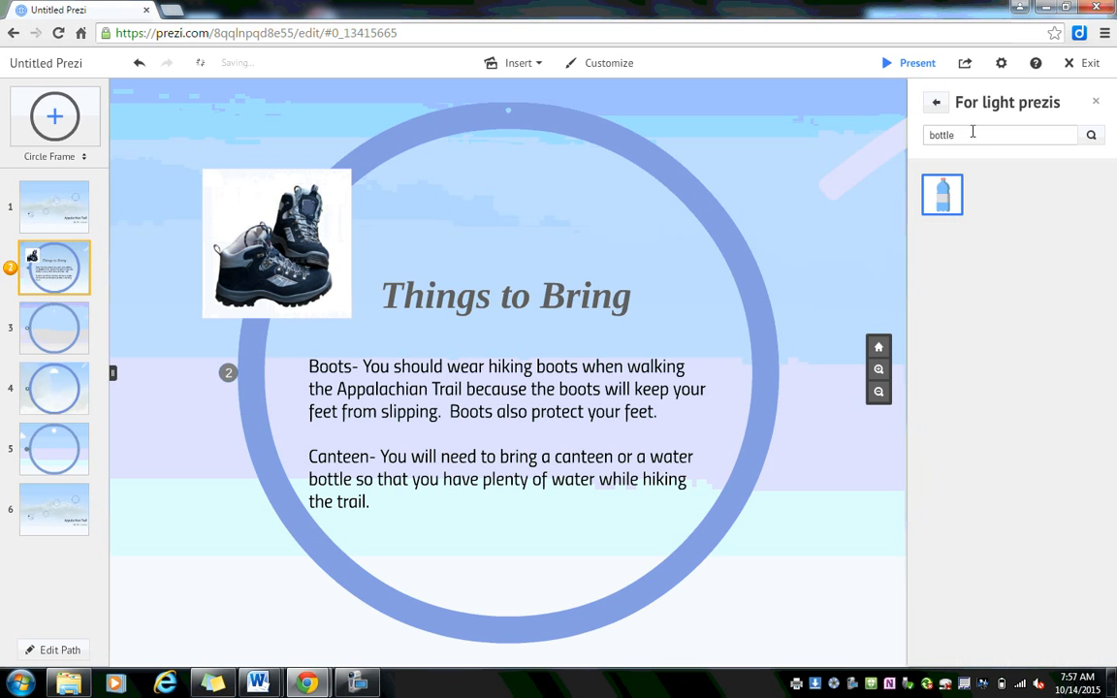
{"action": "left_click_drag", "start_coordinate": [950, 206], "coordinate": [593, 184]}
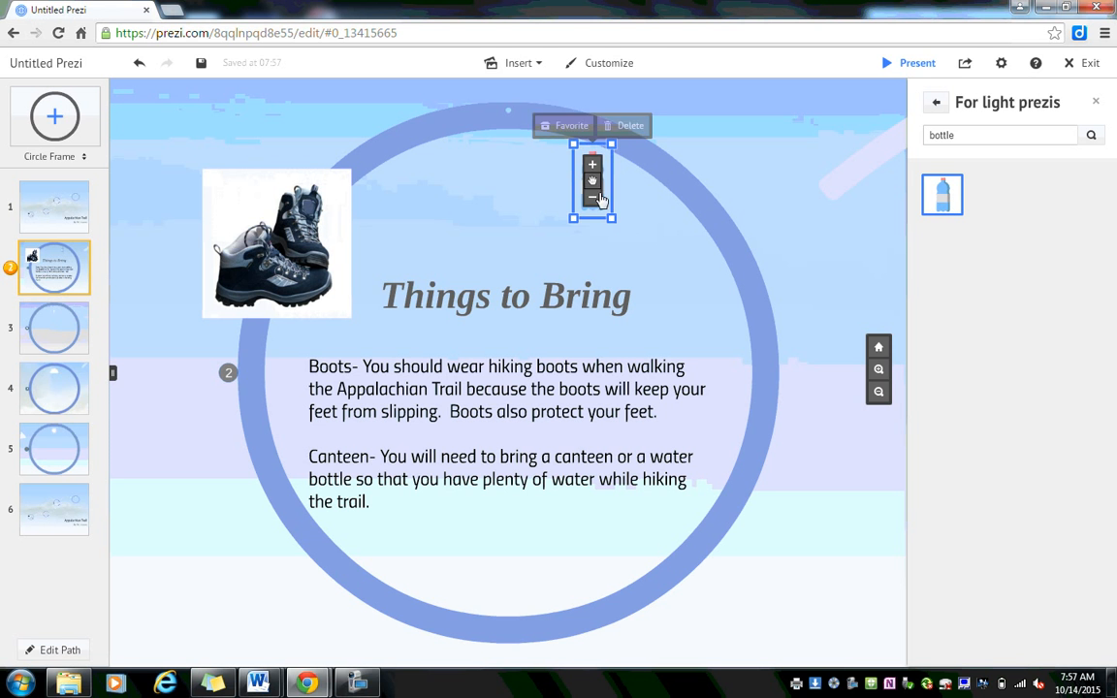
Enlarge the water bottle symbol and move it to the circle's upper-right edge beside the heading.
{"action": "left_click_drag", "start_coordinate": [623, 224], "coordinate": [688, 269]}
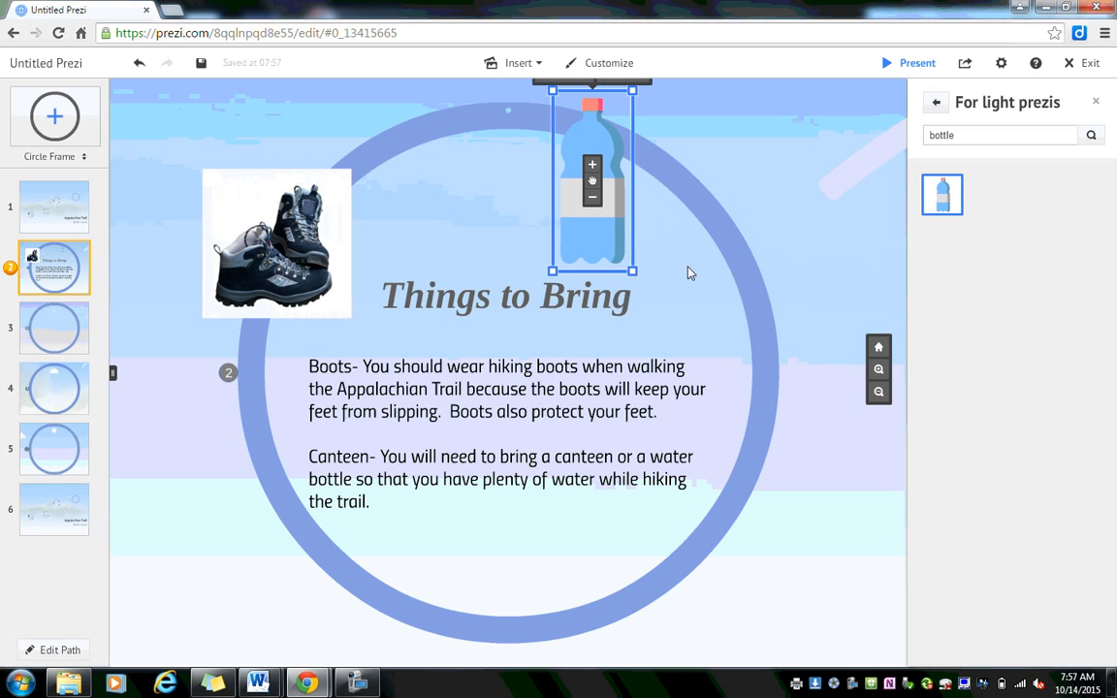
{"action": "left_click_drag", "start_coordinate": [603, 231], "coordinate": [694, 301]}
{"action": "left_click", "coordinate": [809, 211]}
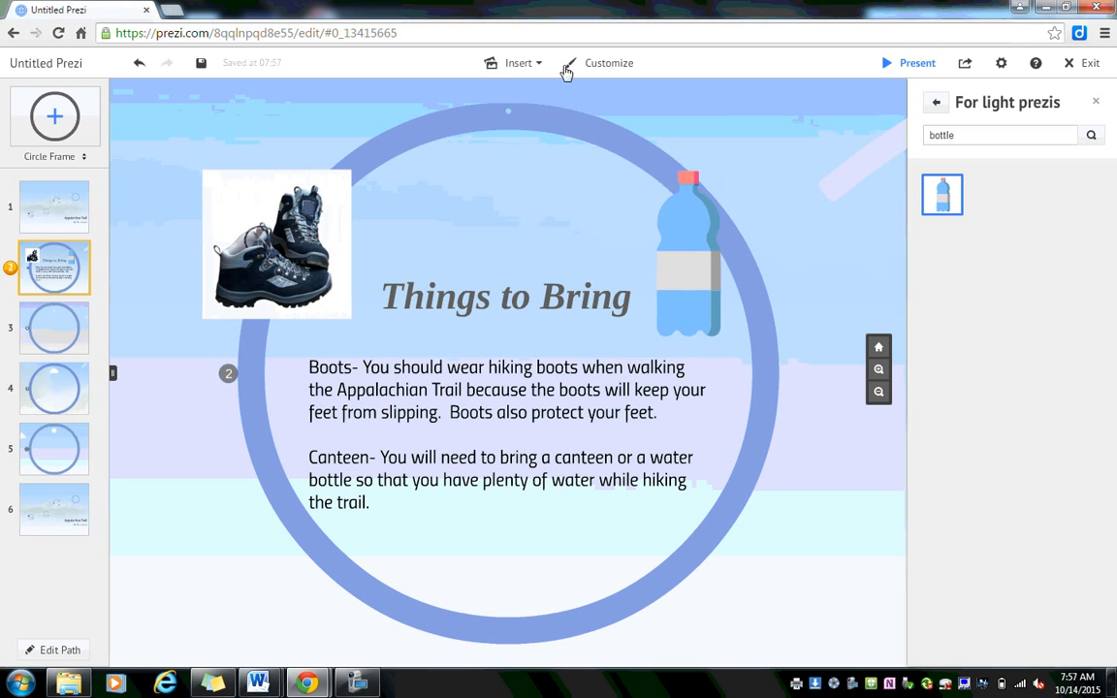
{"action": "left_click", "coordinate": [518, 64]}
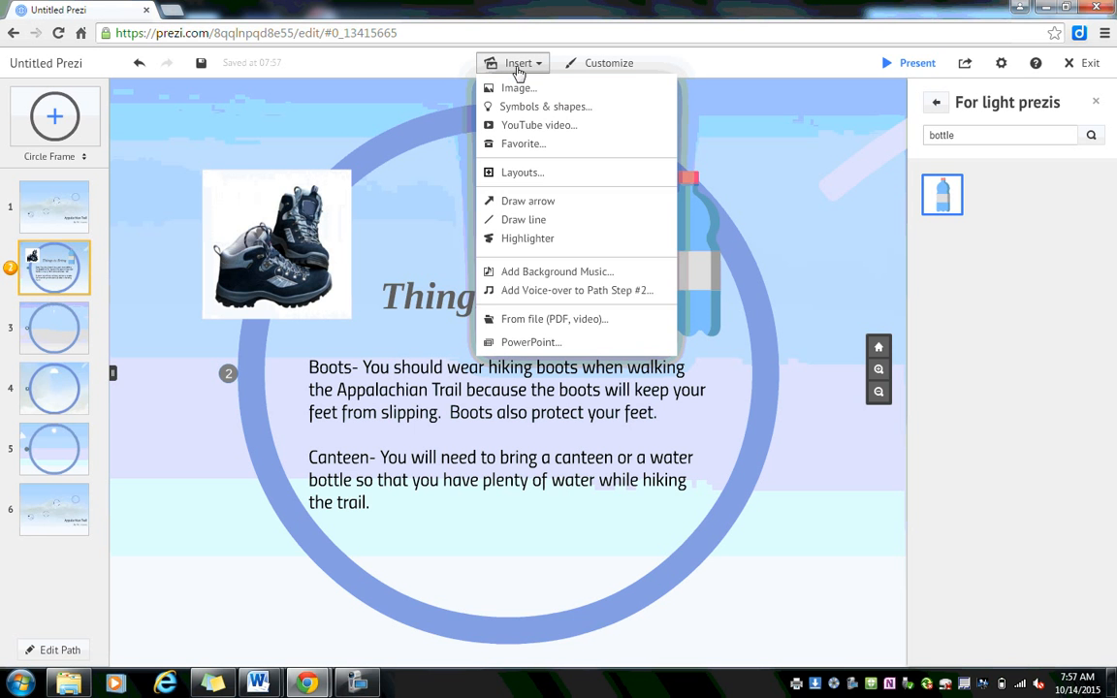
{"action": "left_click", "coordinate": [785, 180]}
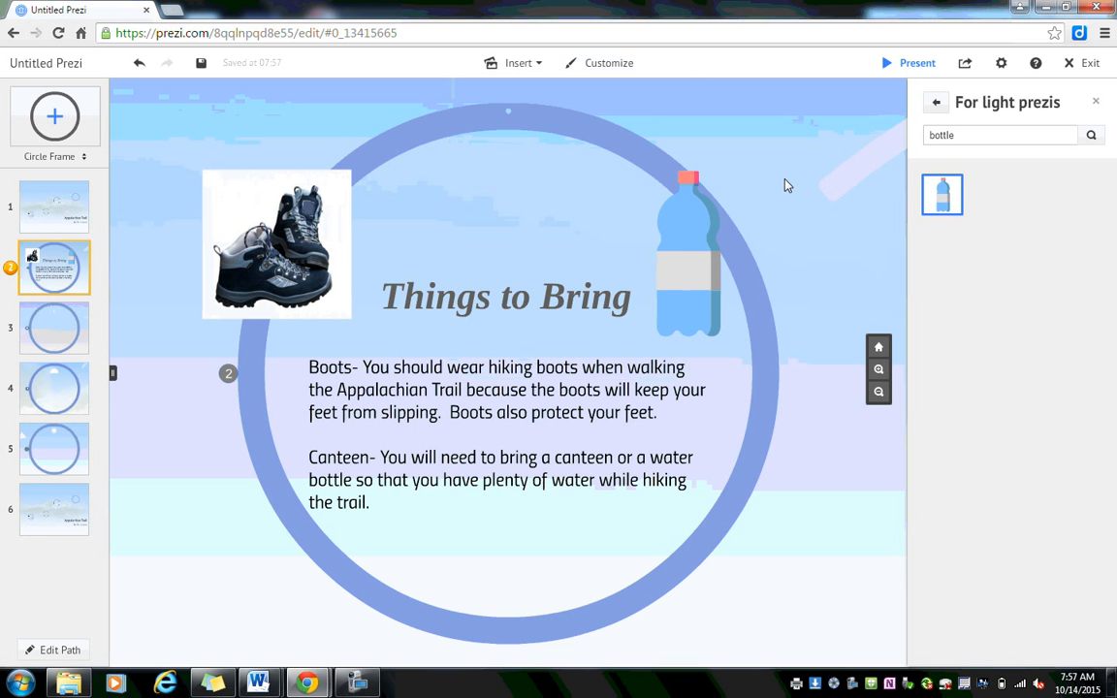
Change the font of the Things to Bring heading in the second frame to Righteous.
{"action": "left_click", "coordinate": [56, 325]}
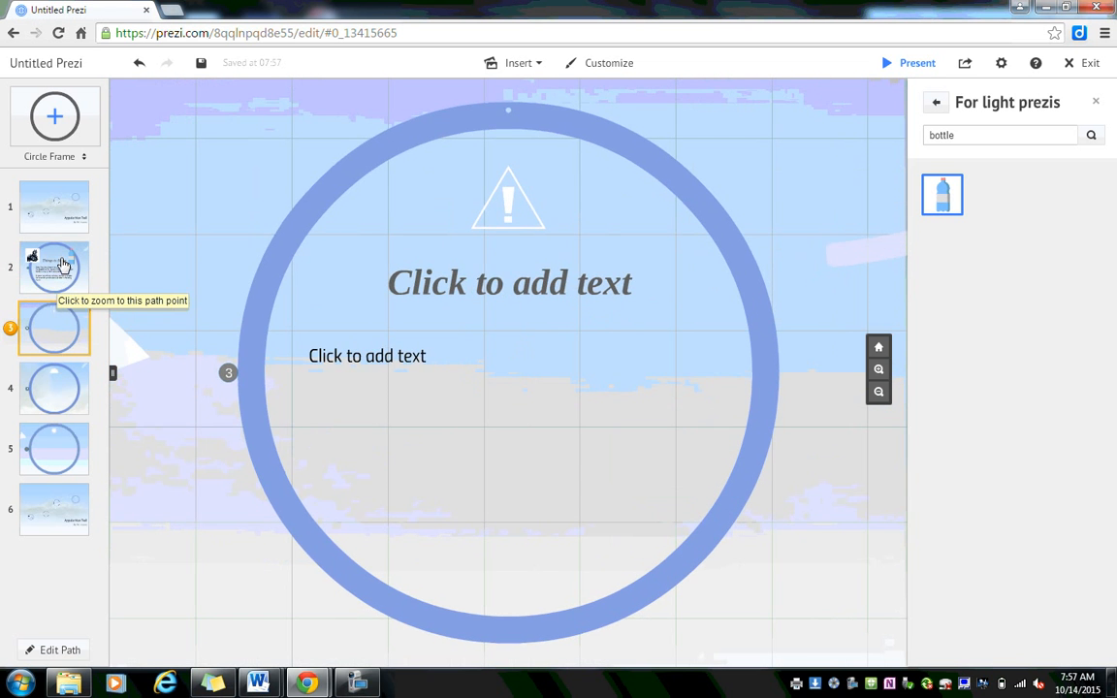
{"action": "left_click", "coordinate": [60, 267]}
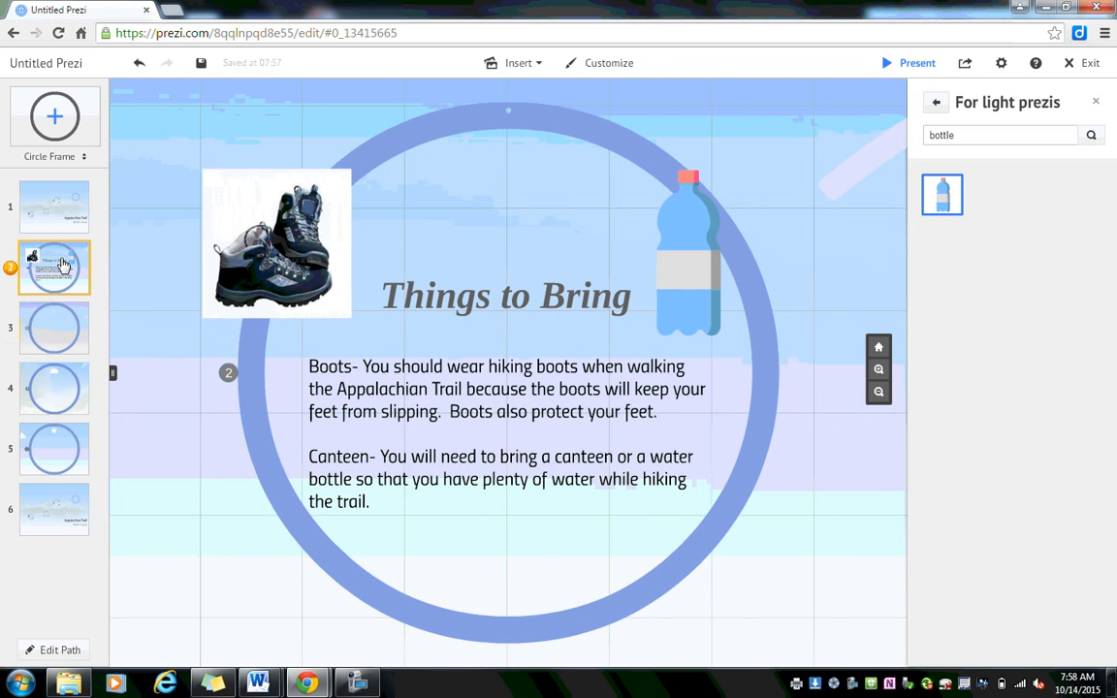
{"action": "left_click", "coordinate": [495, 302]}
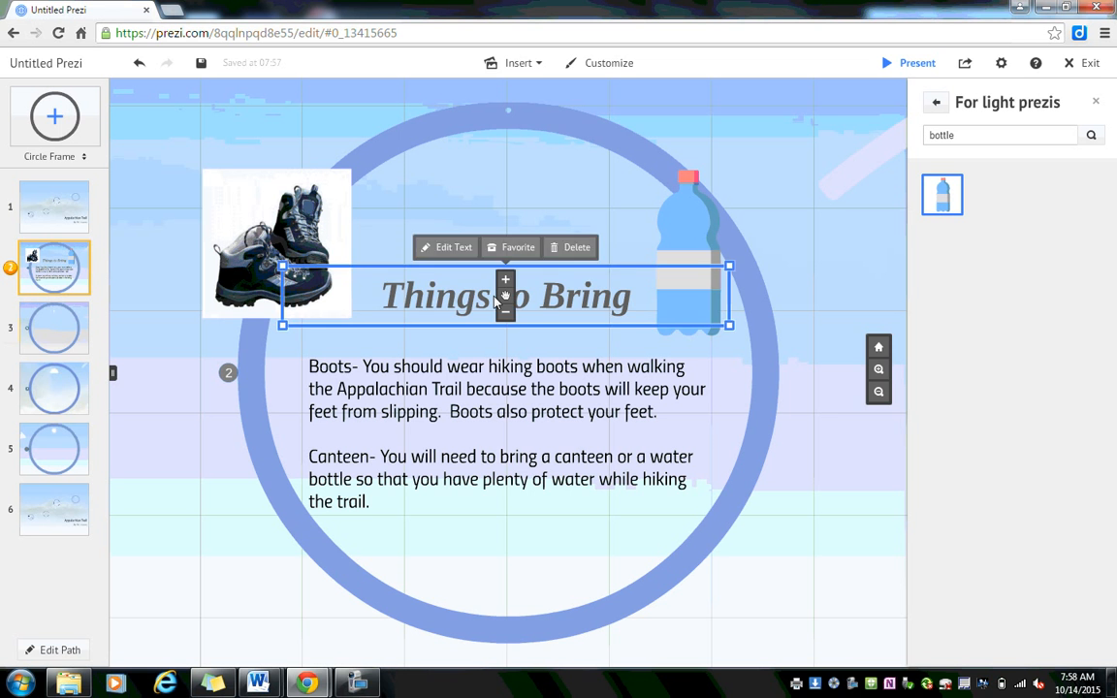
{"action": "left_click", "coordinate": [633, 301]}
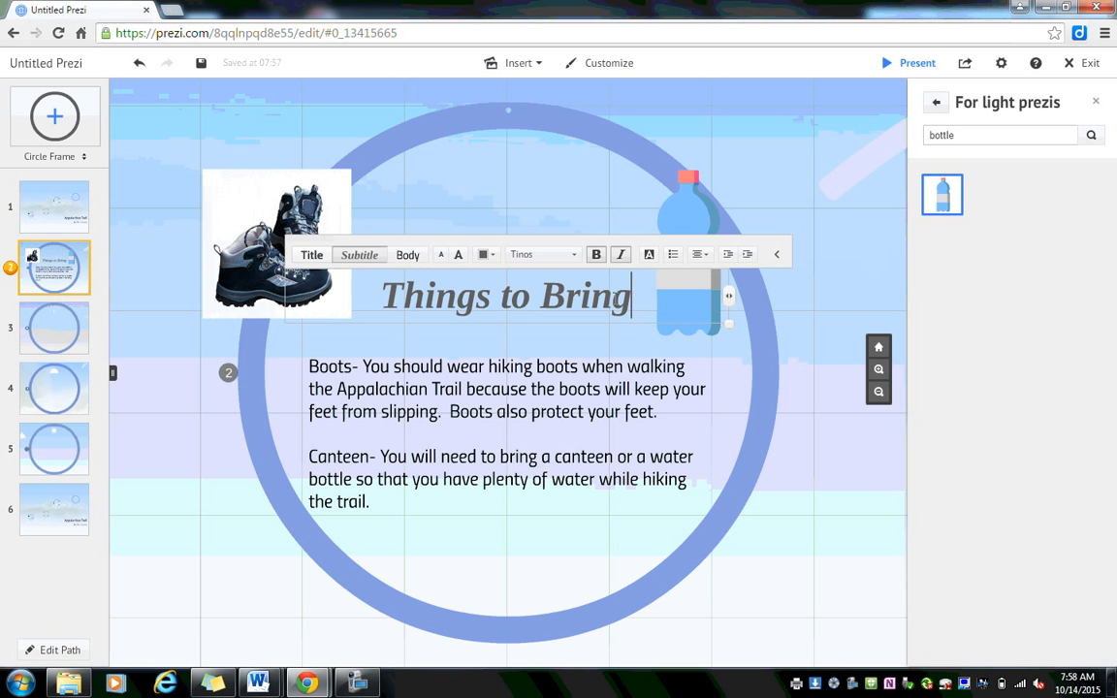
{"action": "left_click_drag", "start_coordinate": [630, 299], "coordinate": [384, 308]}
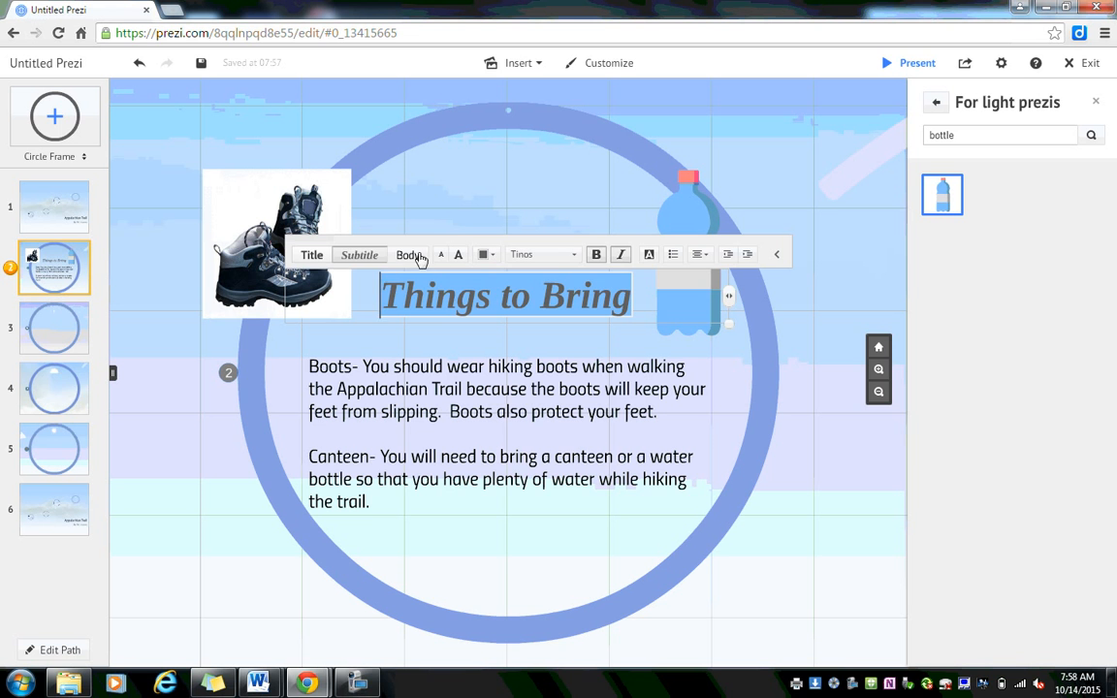
{"action": "left_click", "coordinate": [560, 257]}
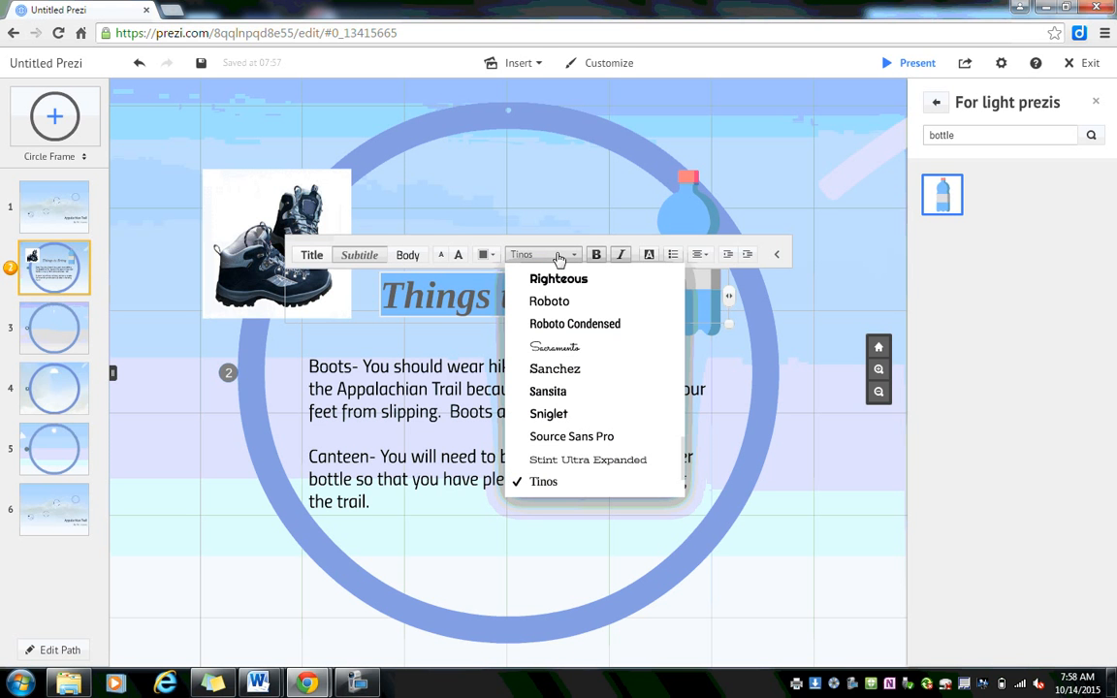
{"action": "left_click", "coordinate": [551, 279]}
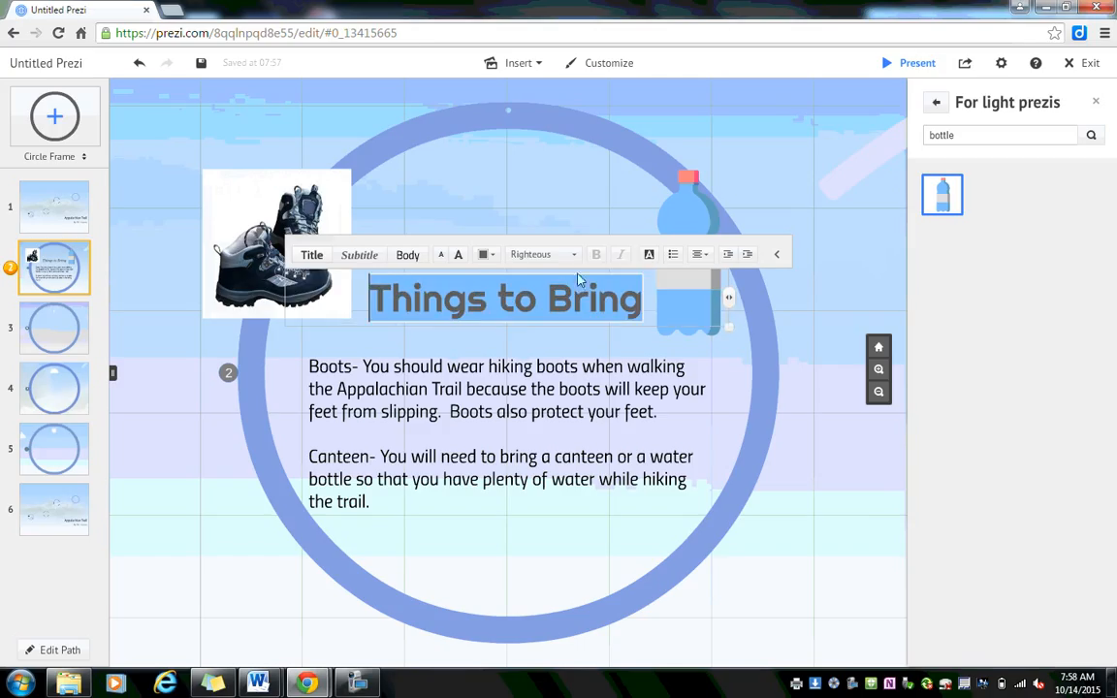
Try a text background on the Things to Bring heading, remove it, and color the heading text bright blue.
{"action": "left_click", "coordinate": [650, 255]}
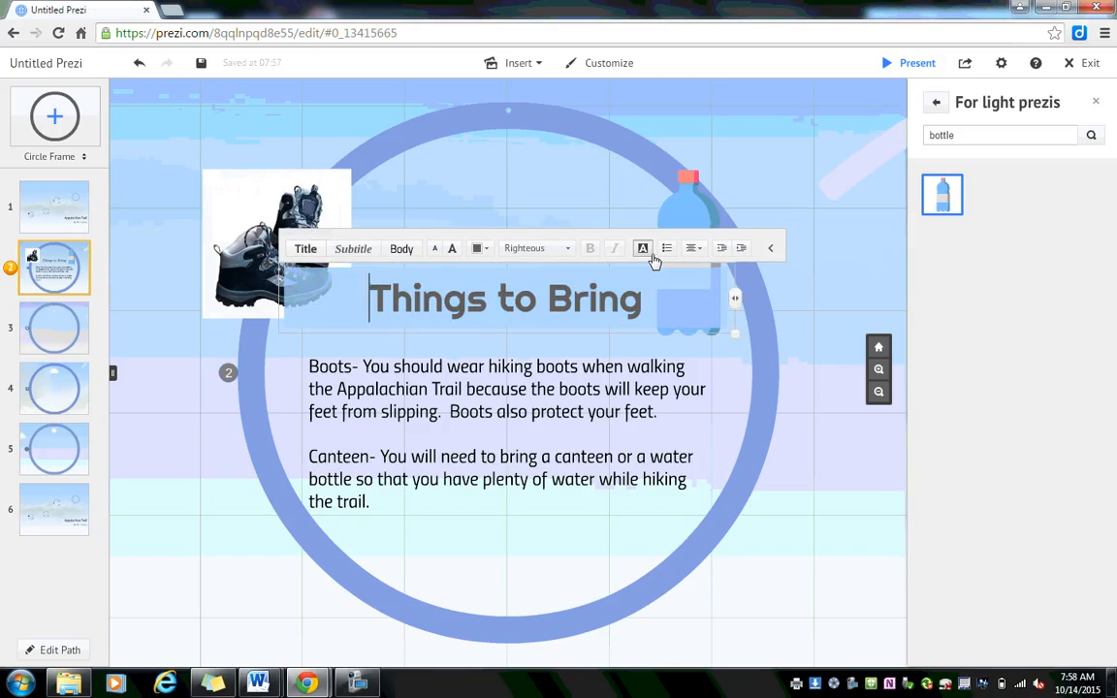
{"action": "left_click", "coordinate": [644, 253]}
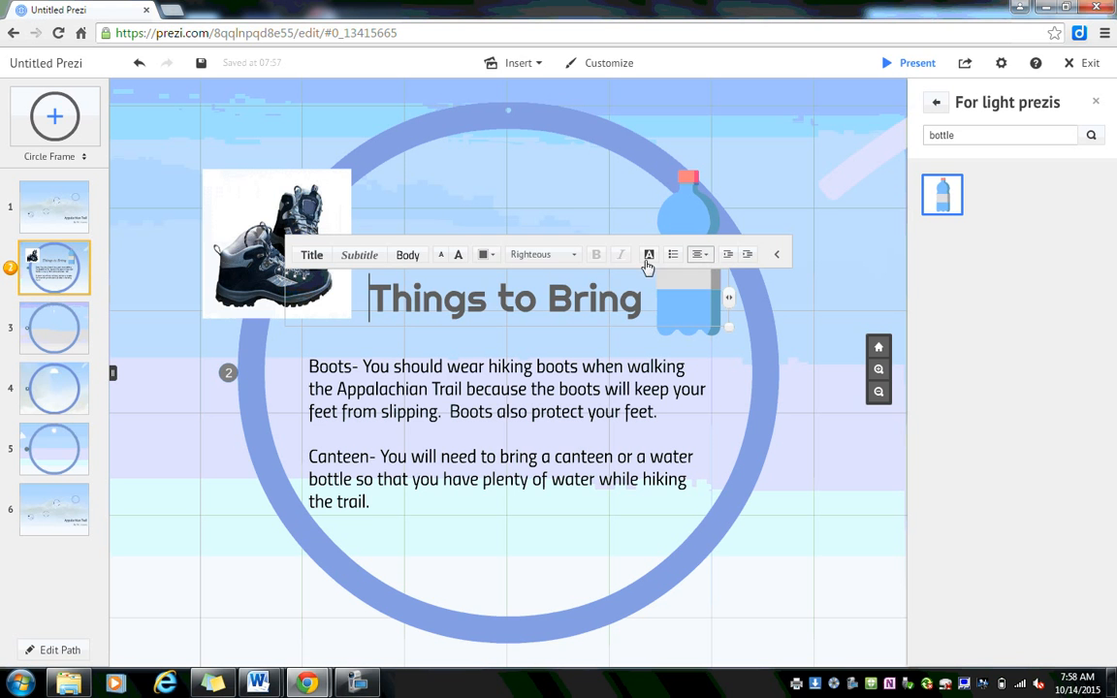
{"action": "left_click", "coordinate": [490, 256]}
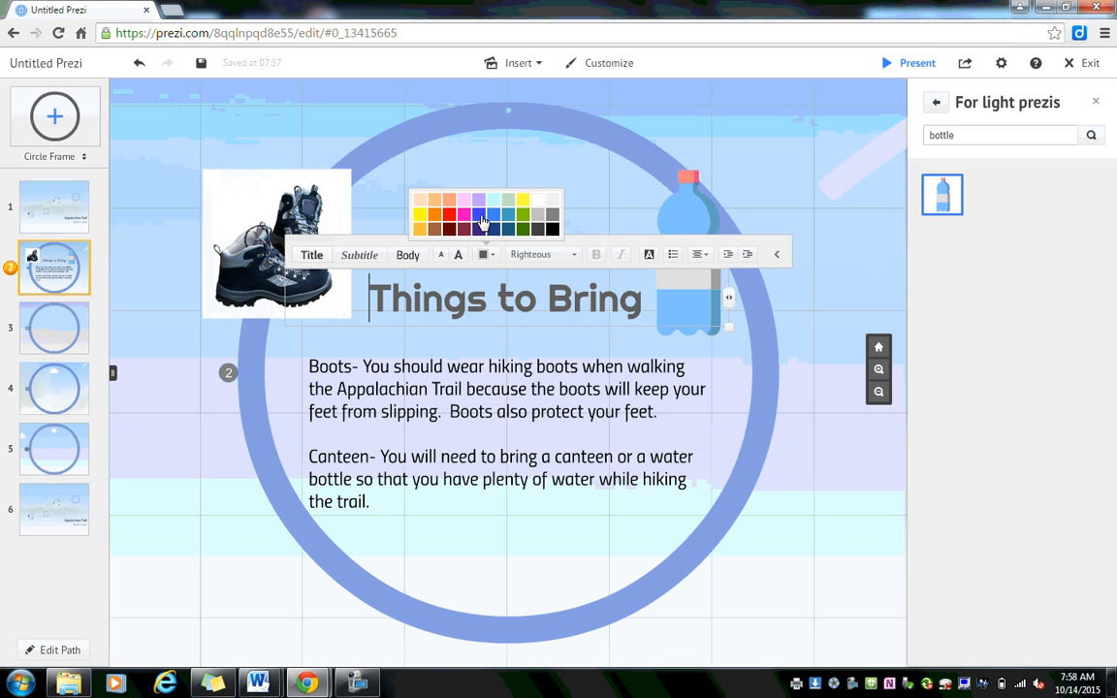
{"action": "left_click", "coordinate": [480, 221]}
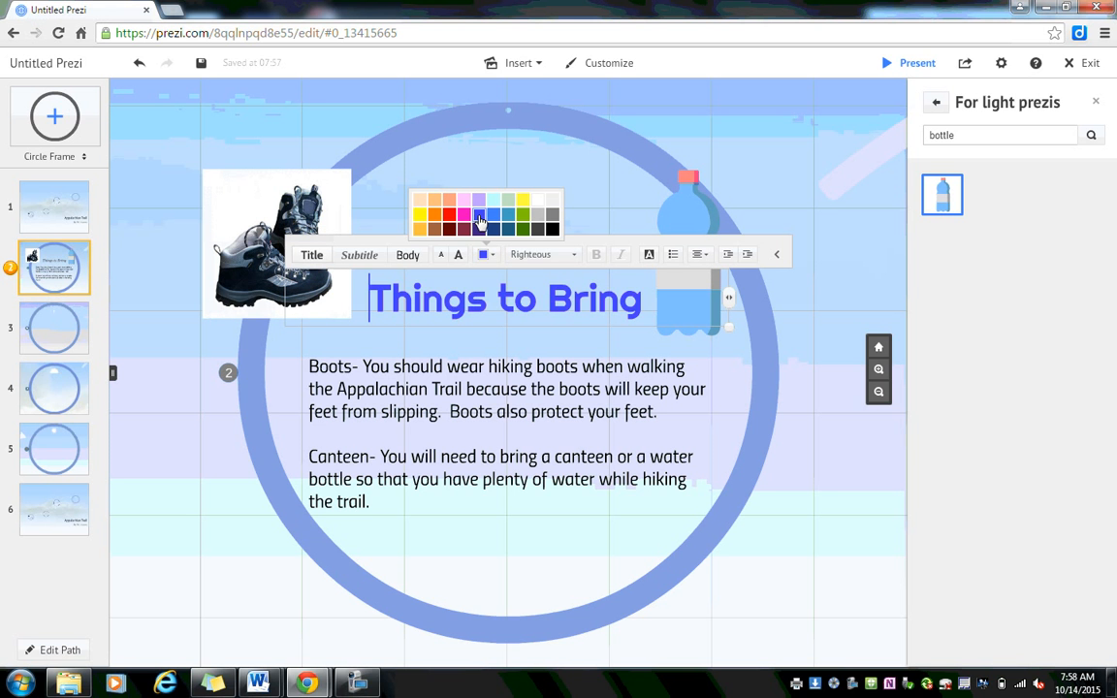
{"action": "left_click", "coordinate": [726, 464]}
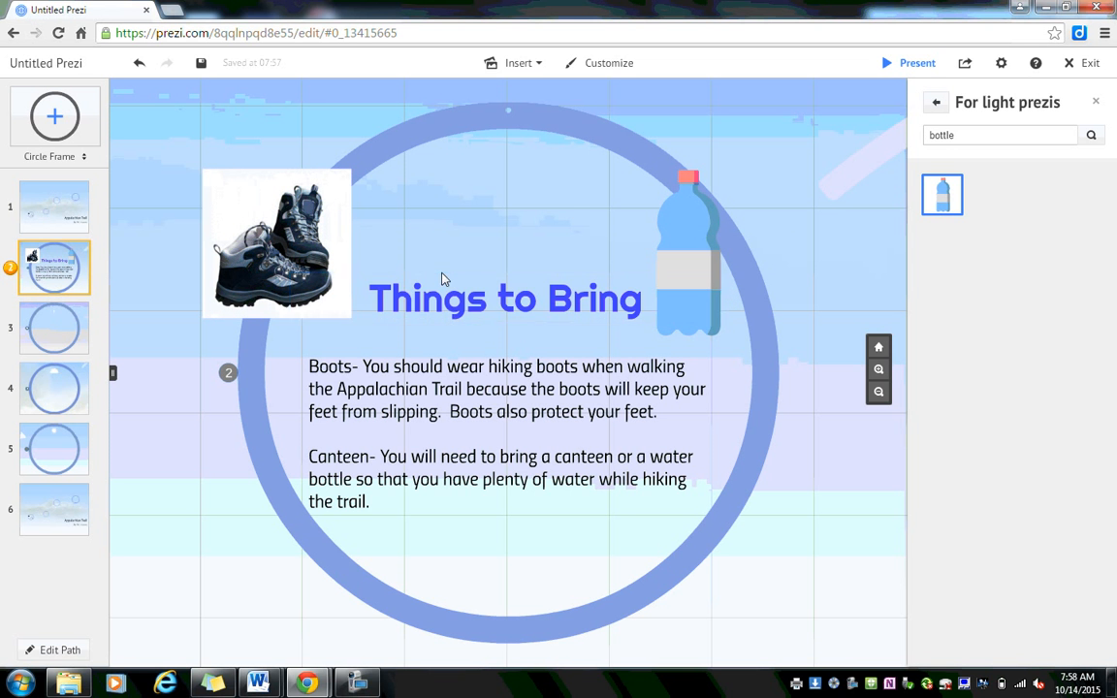
Move the Things to Bring heading up near the circle's top and place the boots picture, slightly reduced, beneath it.
{"action": "left_click_drag", "start_coordinate": [443, 285], "coordinate": [406, 154]}
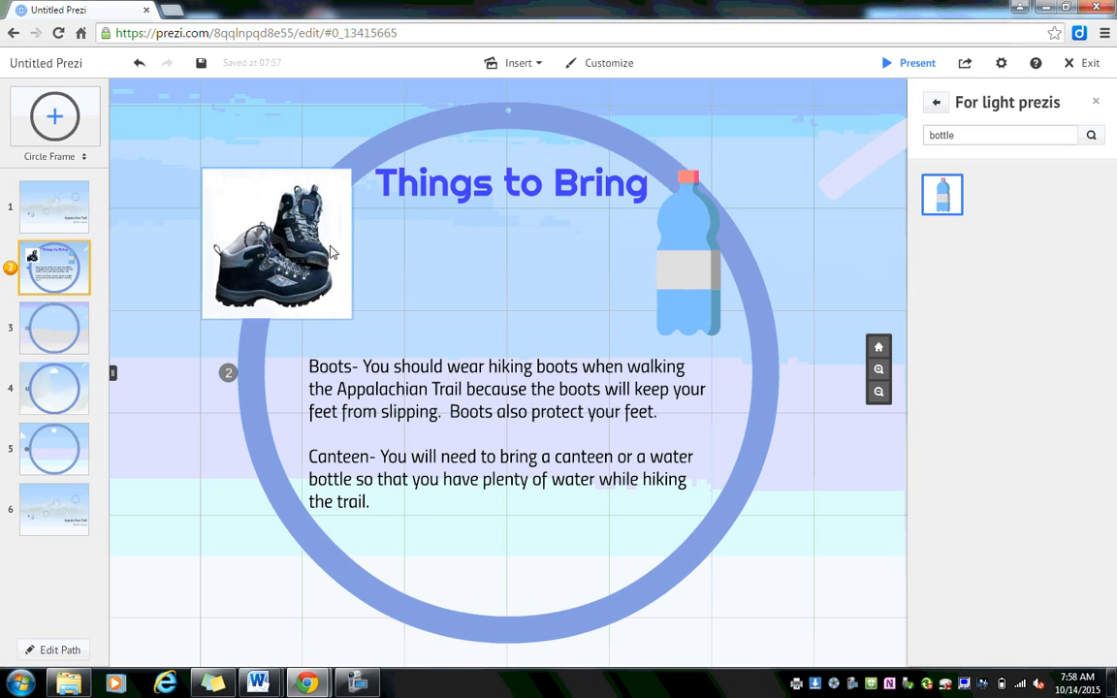
{"action": "left_click_drag", "start_coordinate": [339, 250], "coordinate": [487, 288]}
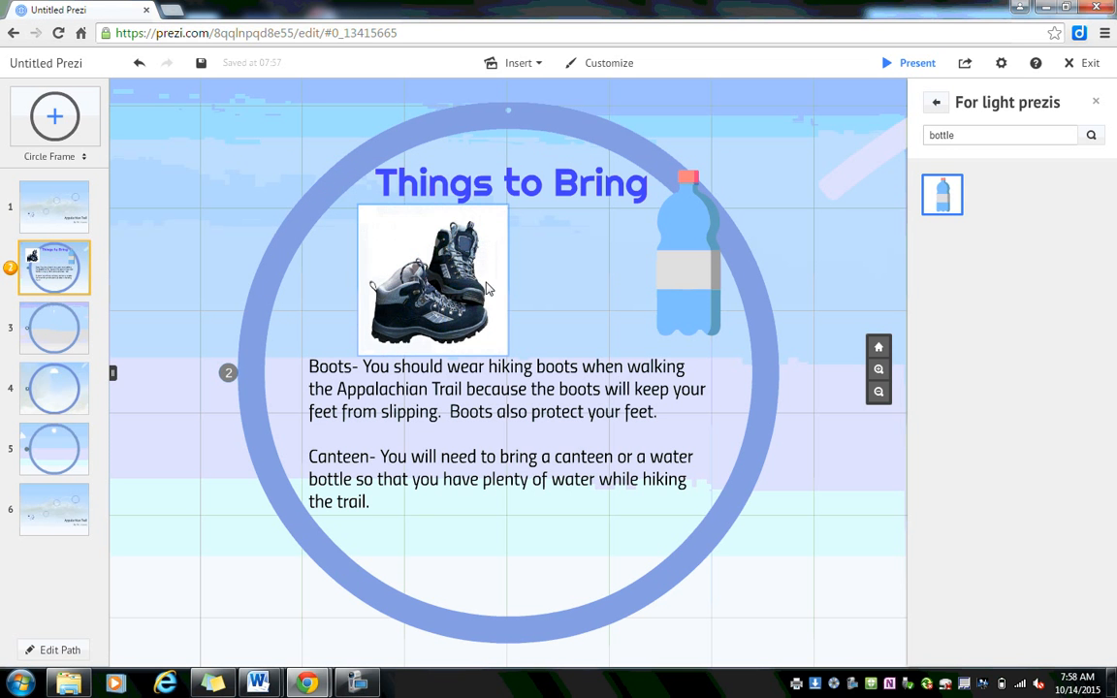
{"action": "left_click", "coordinate": [499, 339]}
{"action": "left_click_drag", "start_coordinate": [519, 362], "coordinate": [503, 337]}
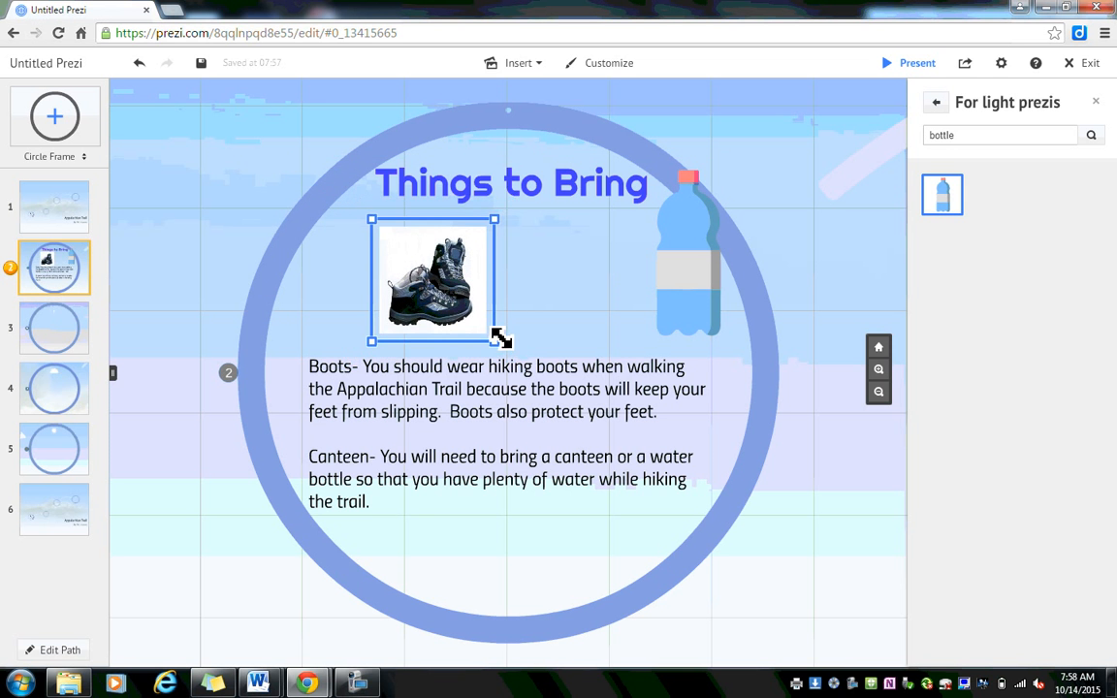
Shrink the water bottle symbol and place it beside the boots picture under the heading.
{"action": "left_click", "coordinate": [710, 327]}
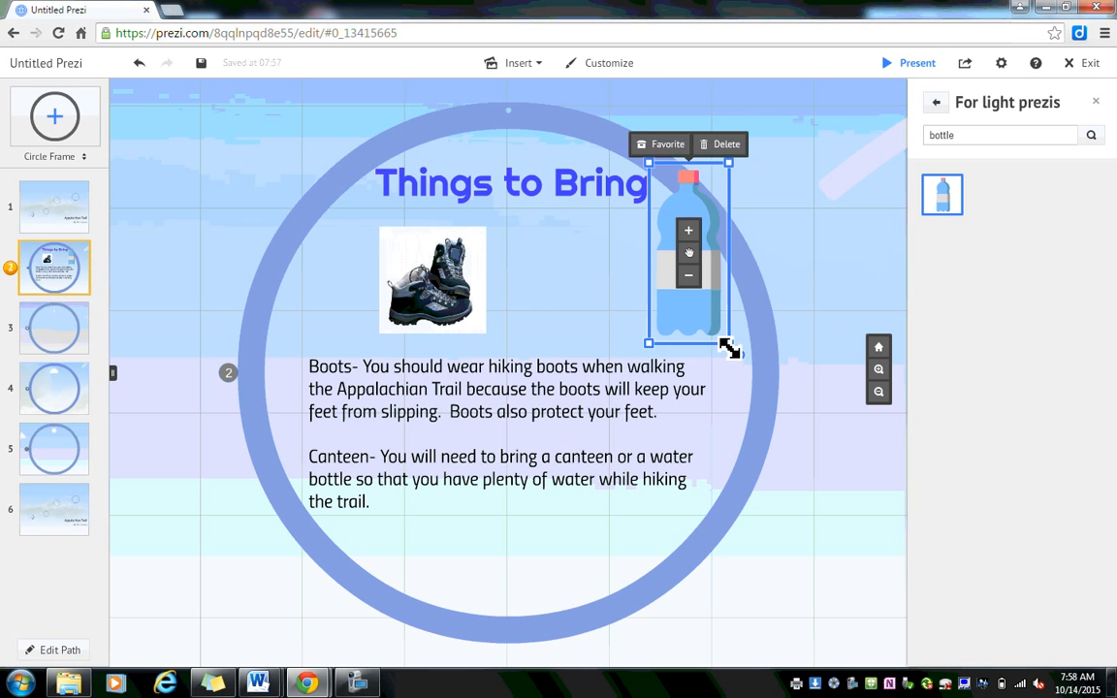
{"action": "left_click_drag", "start_coordinate": [727, 342], "coordinate": [587, 304]}
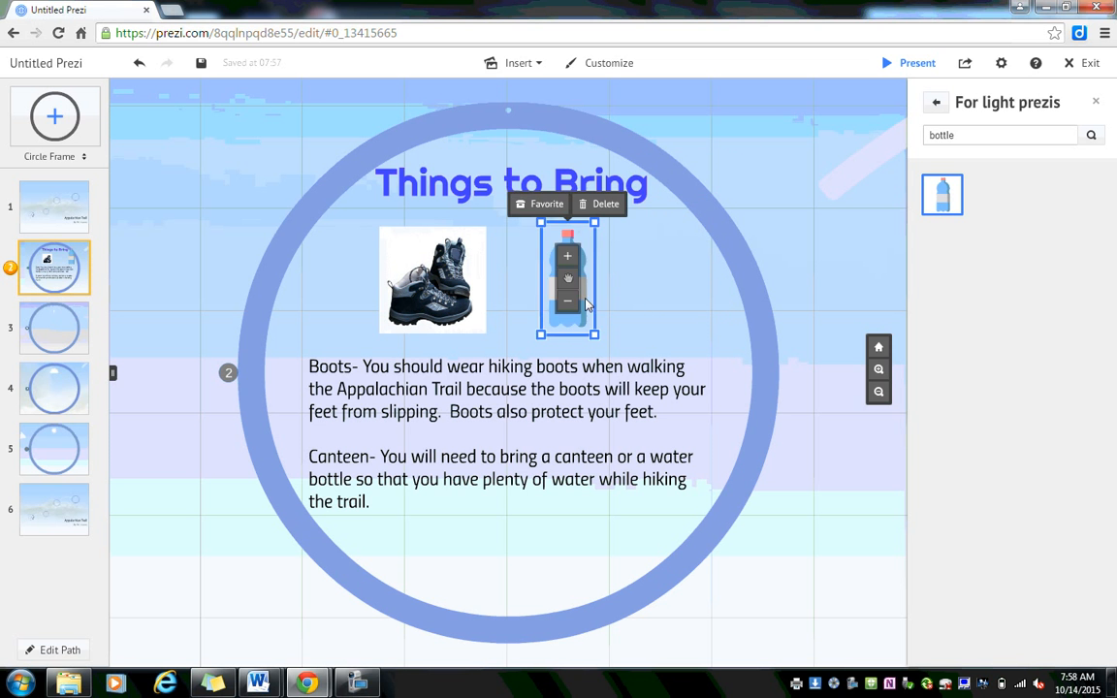
{"action": "left_click", "coordinate": [735, 312]}
{"action": "left_click", "coordinate": [491, 396]}
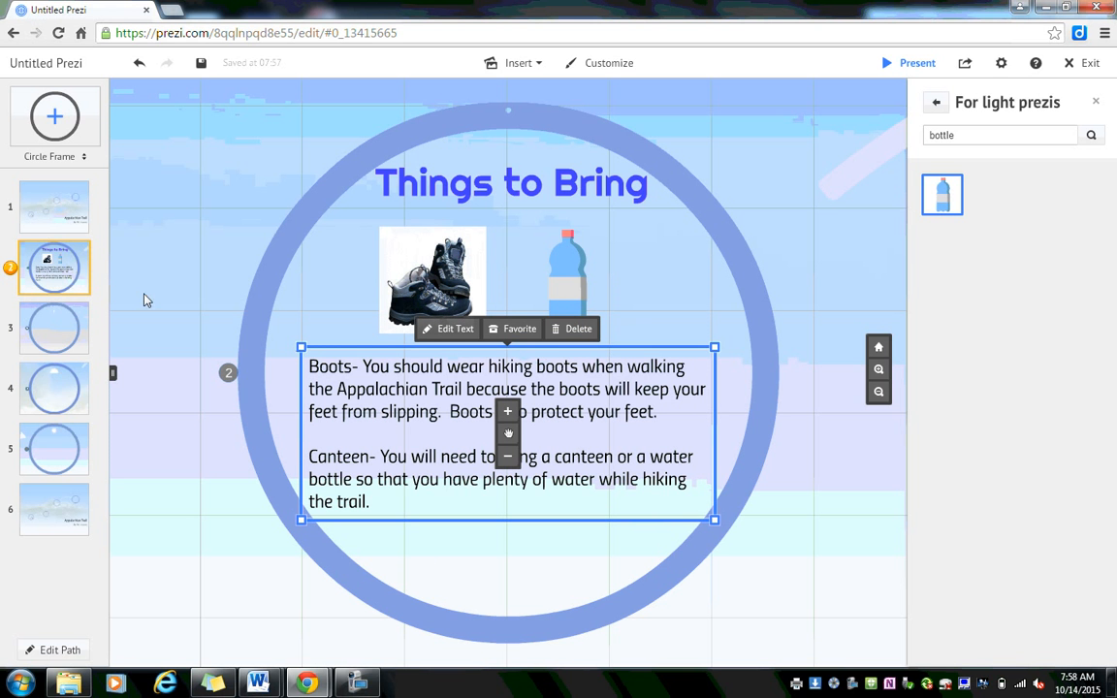
{"action": "left_click", "coordinate": [90, 276]}
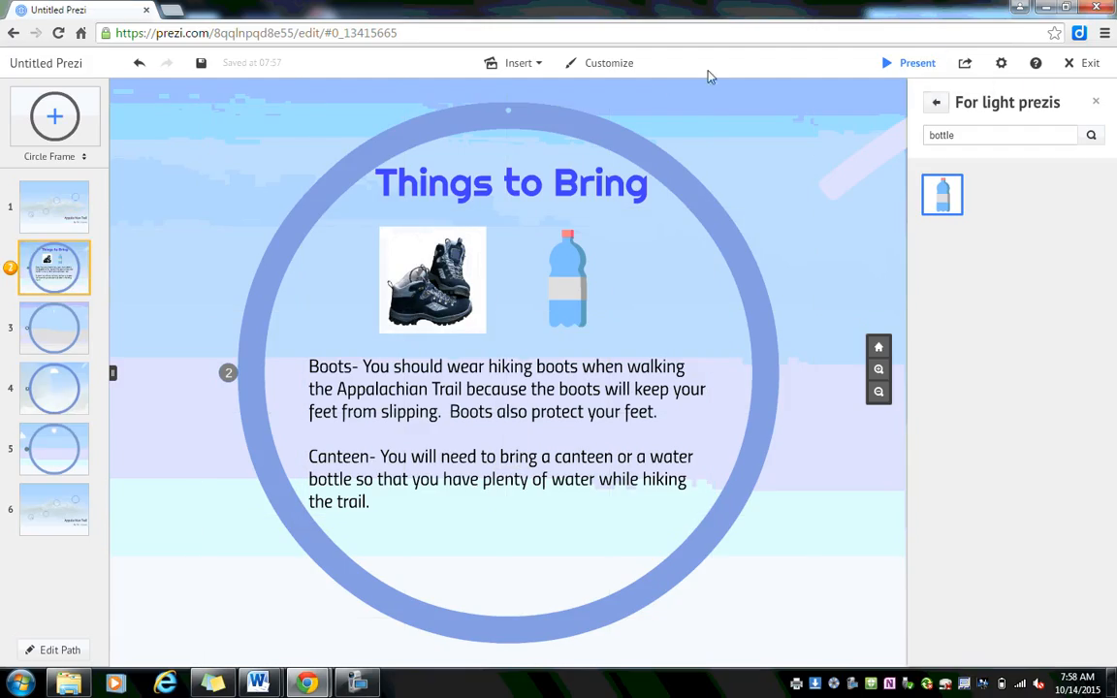
Look through the symbol styles, including the For dark prezis and For light prezis collections, and close the symbol library.
{"action": "left_click", "coordinate": [540, 63]}
{"action": "left_click", "coordinate": [936, 102]}
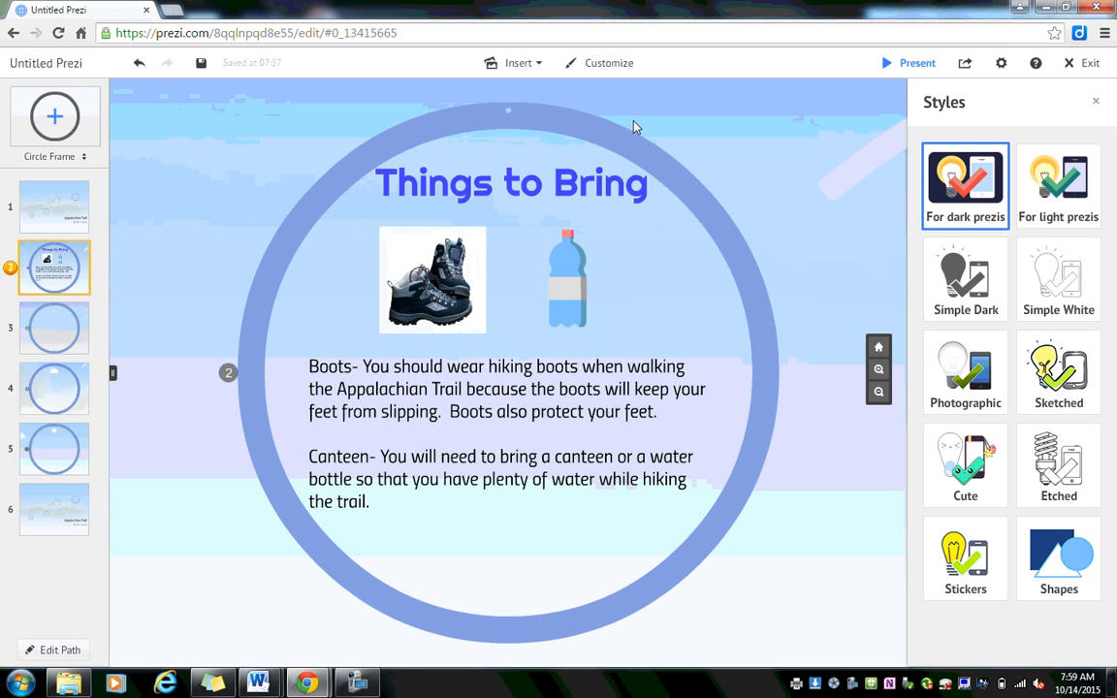
{"action": "left_click", "coordinate": [976, 195]}
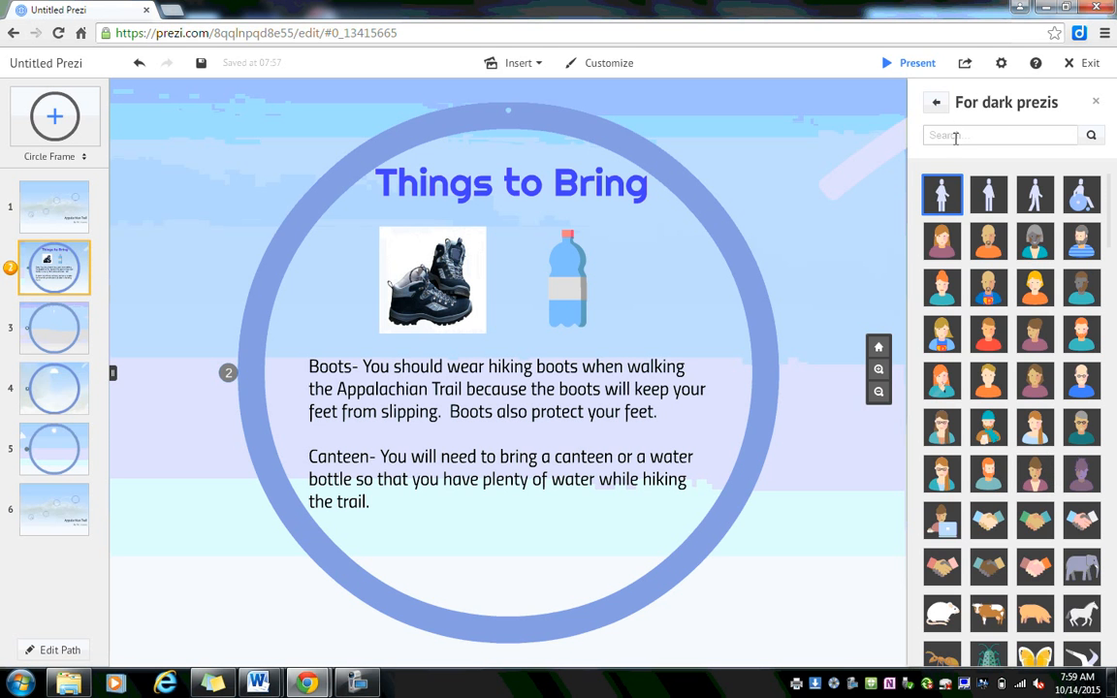
{"action": "left_click", "coordinate": [935, 103]}
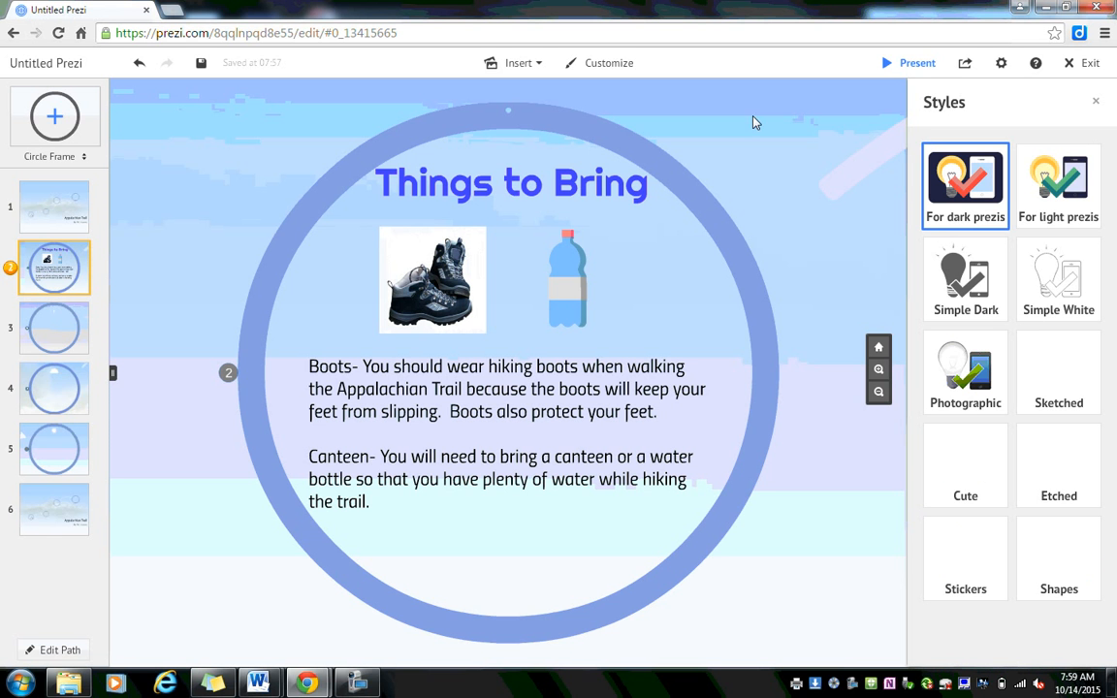
{"action": "left_click", "coordinate": [1061, 221]}
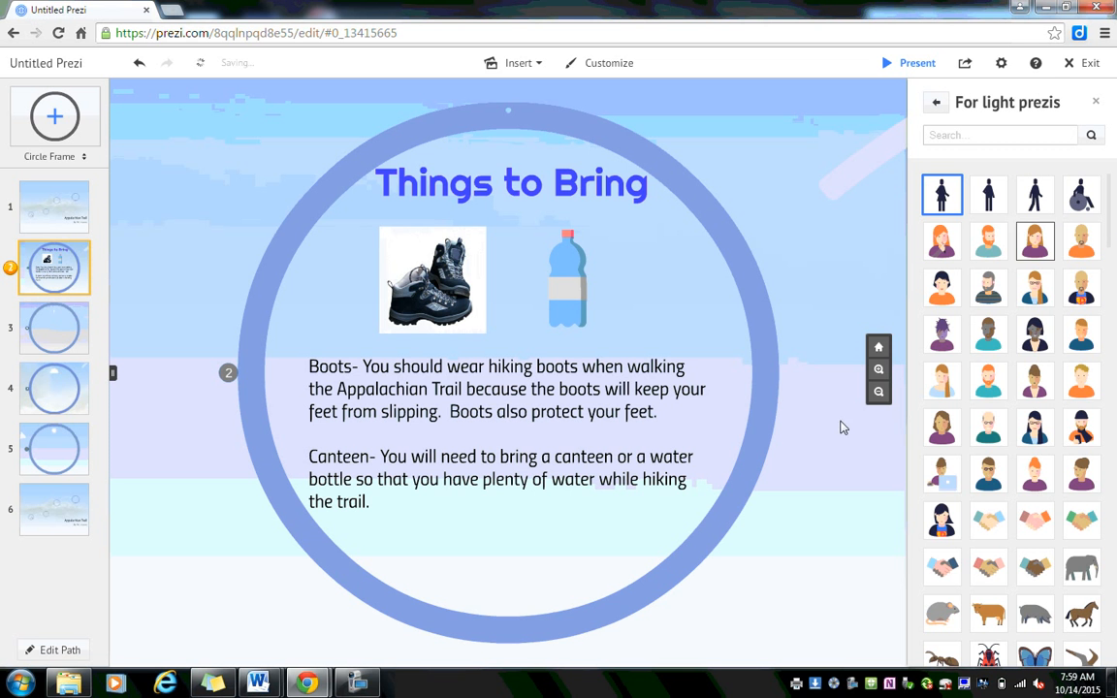
{"action": "left_click", "coordinate": [1097, 102]}
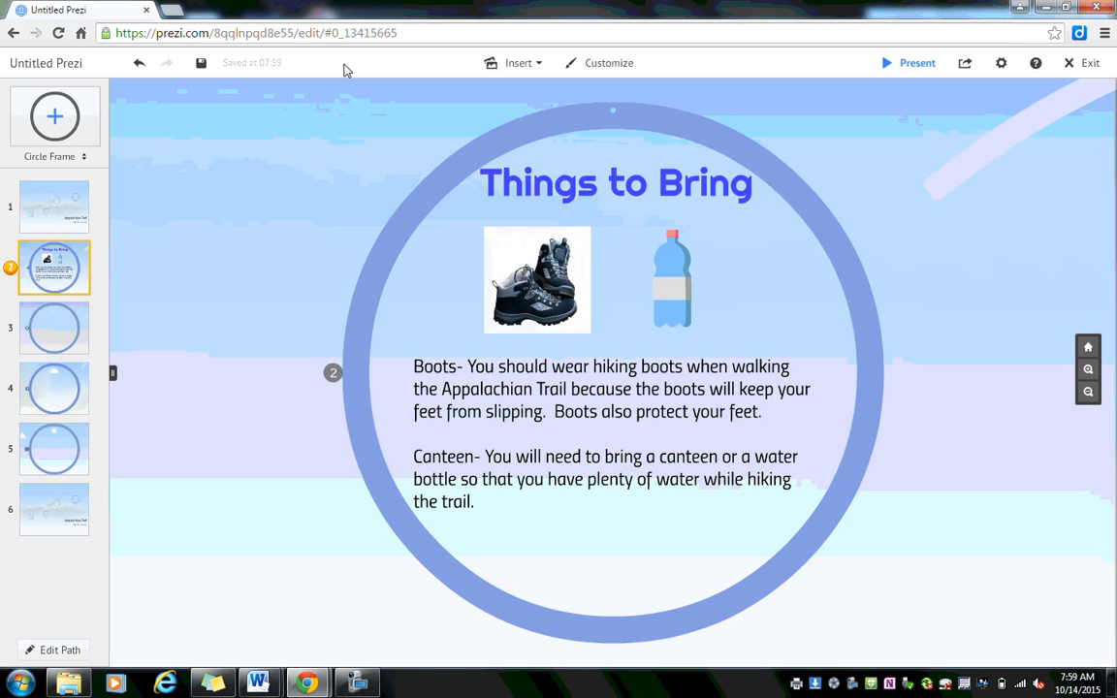
Try the Night theme and the Inferno theme on the prezi, and close the customization options.
{"action": "left_click", "coordinate": [612, 64]}
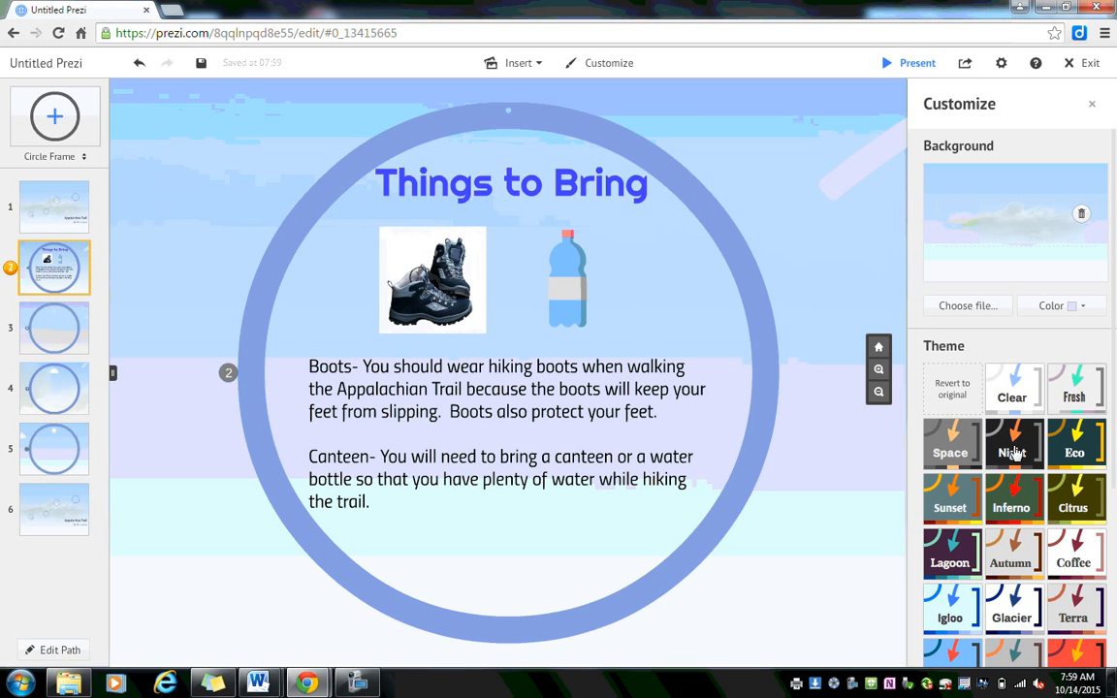
{"action": "left_click", "coordinate": [1012, 453]}
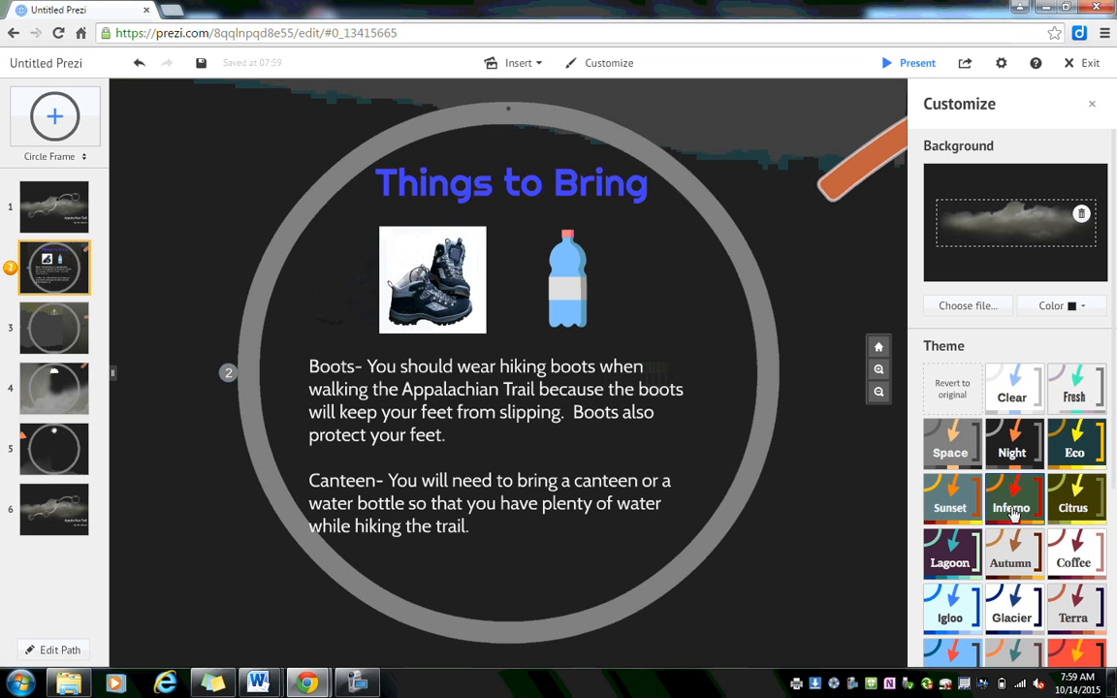
{"action": "left_click", "coordinate": [1013, 511]}
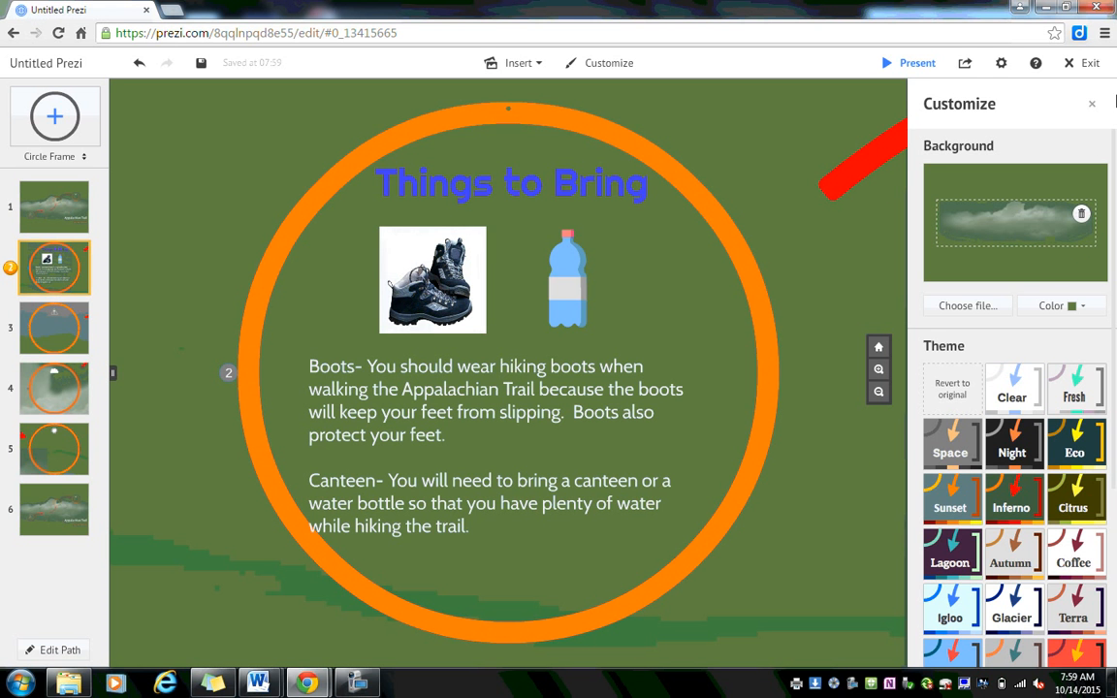
{"action": "right_click", "coordinate": [1092, 110]}
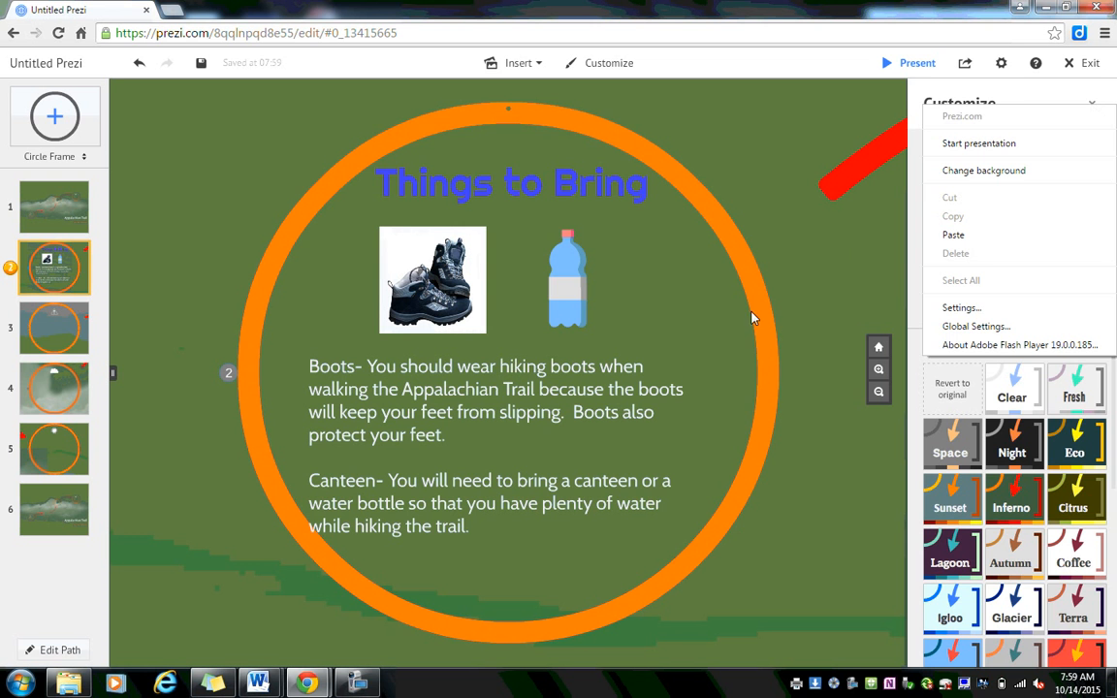
{"action": "left_click", "coordinate": [1038, 101]}
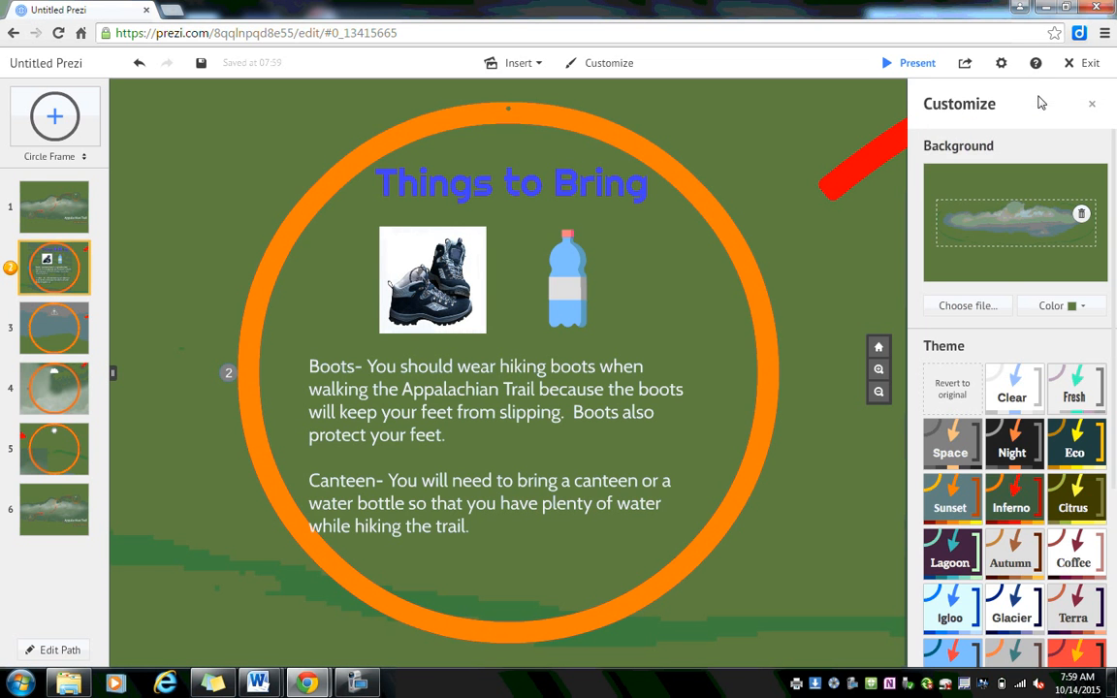
{"action": "left_click", "coordinate": [1092, 105]}
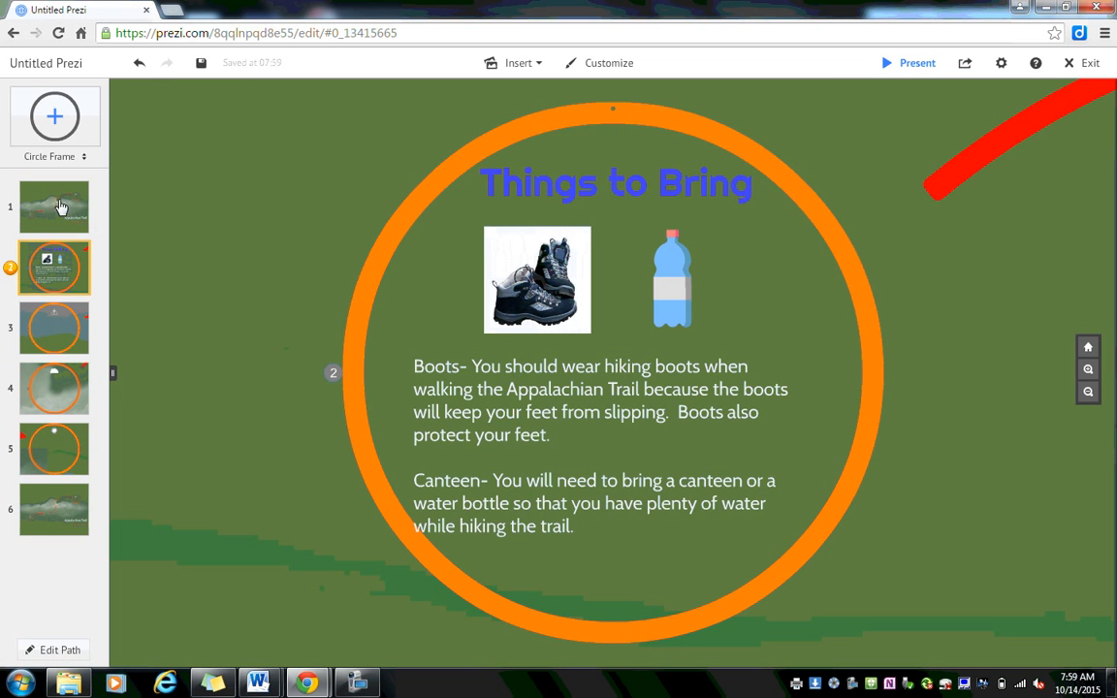
Undo both the Inferno and Night theme changes.
{"action": "left_click", "coordinate": [140, 65]}
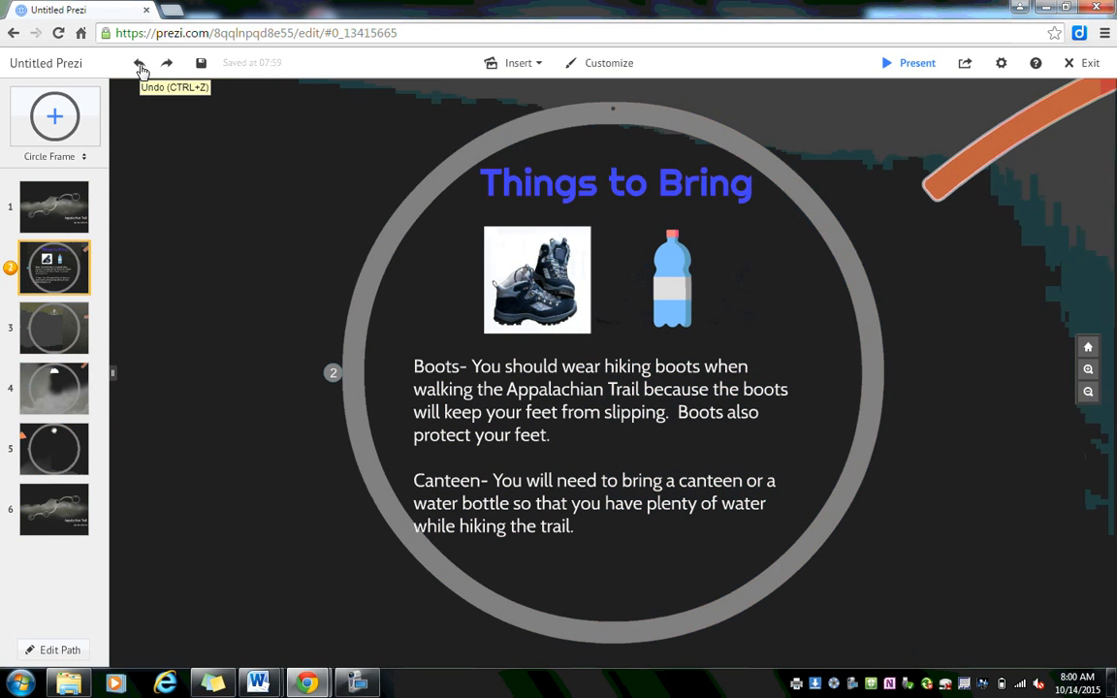
{"action": "left_click", "coordinate": [140, 66]}
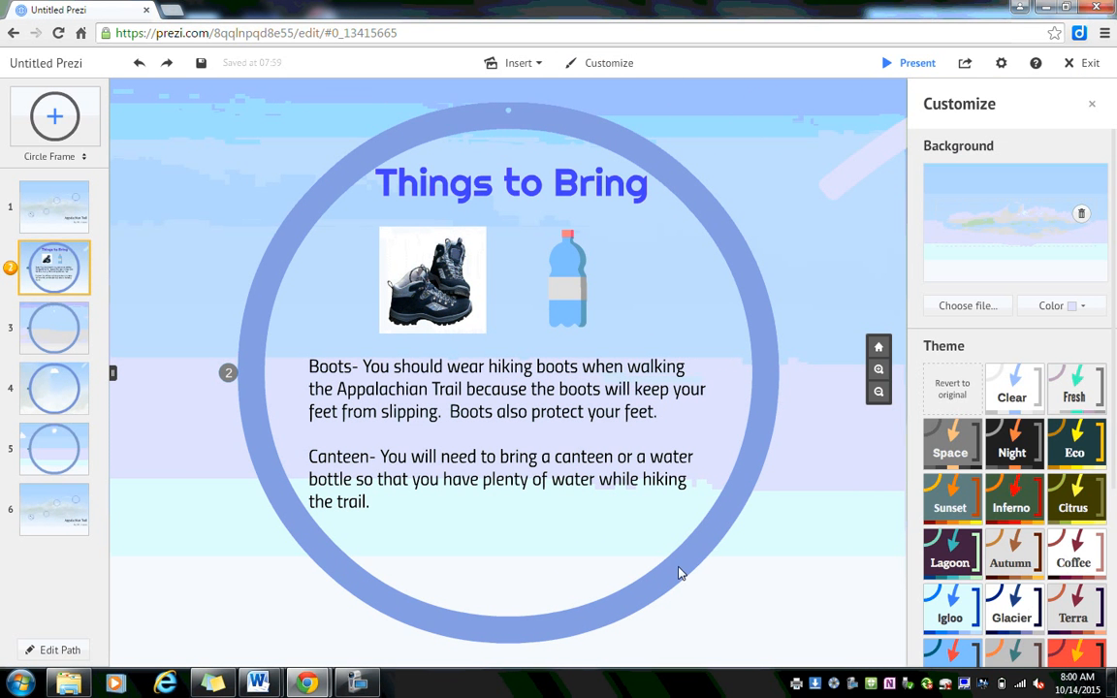
{"action": "left_click", "coordinate": [810, 586]}
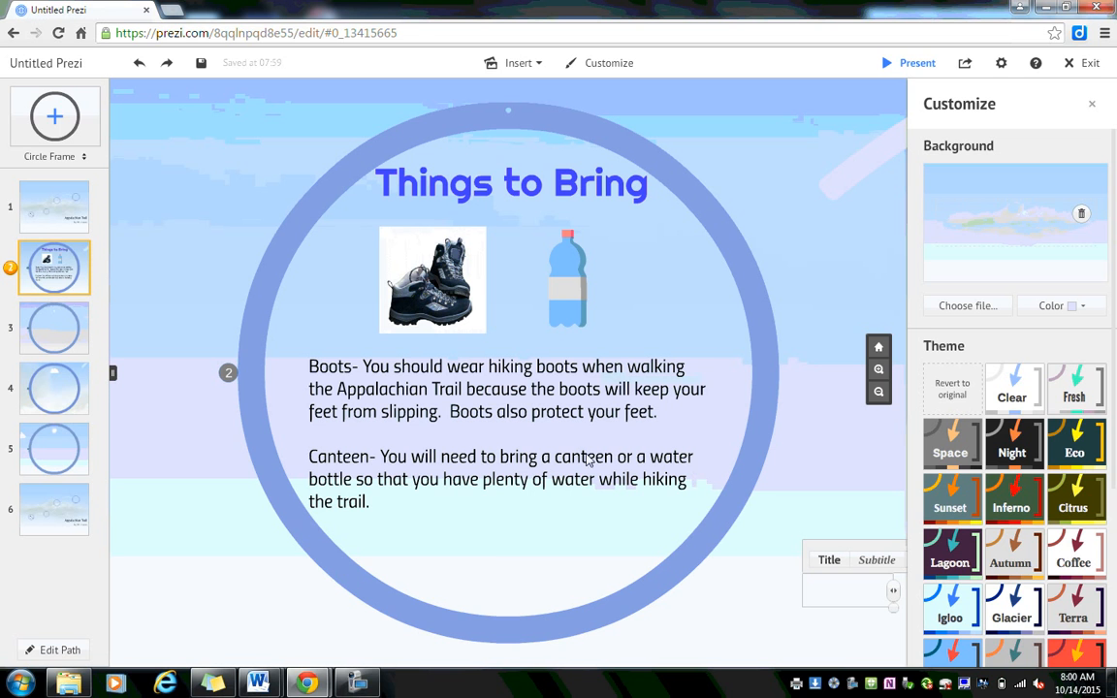